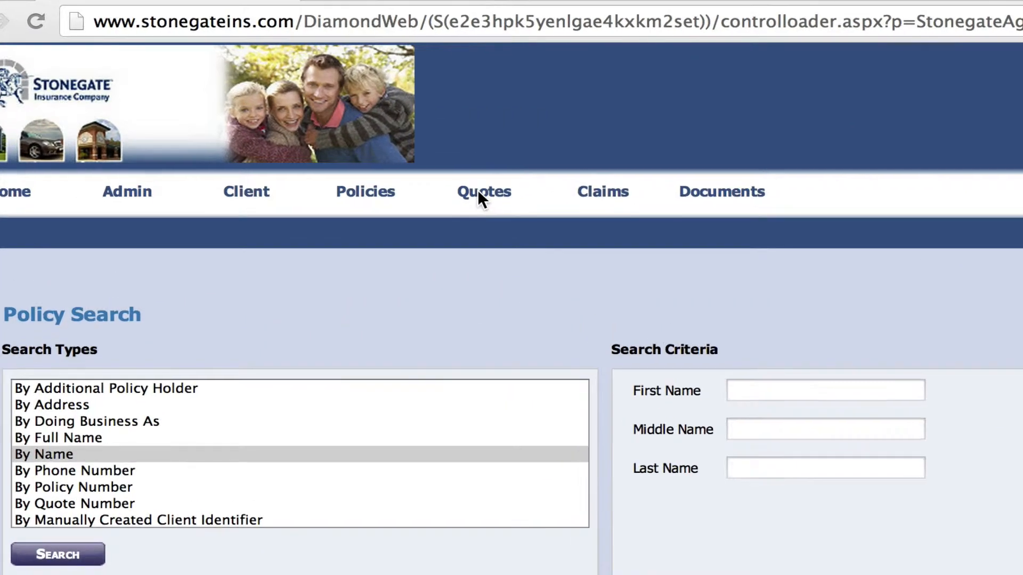
Start a new application and set its line of business to Home Personal
mouse_move(482, 205)
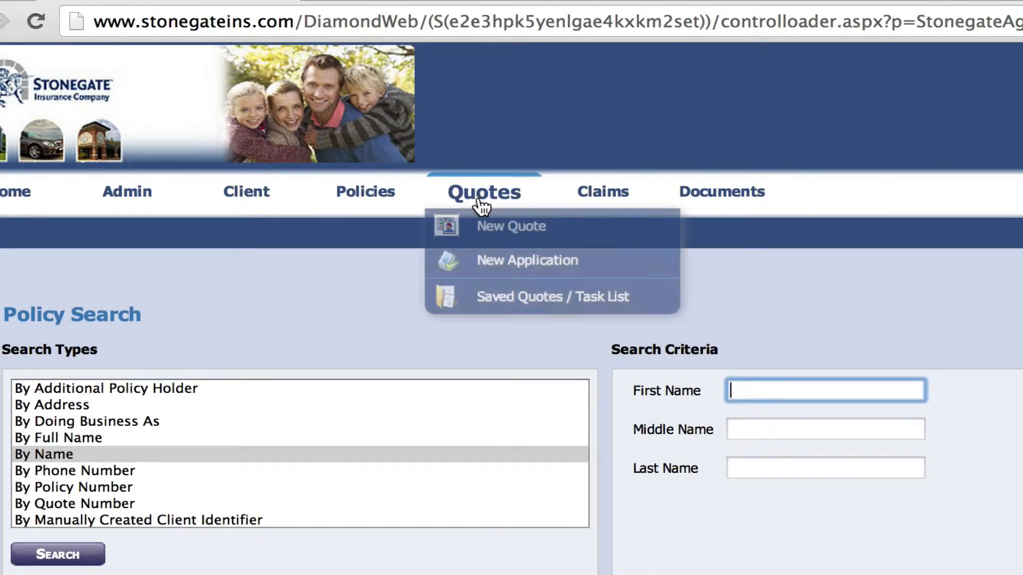
click(495, 261)
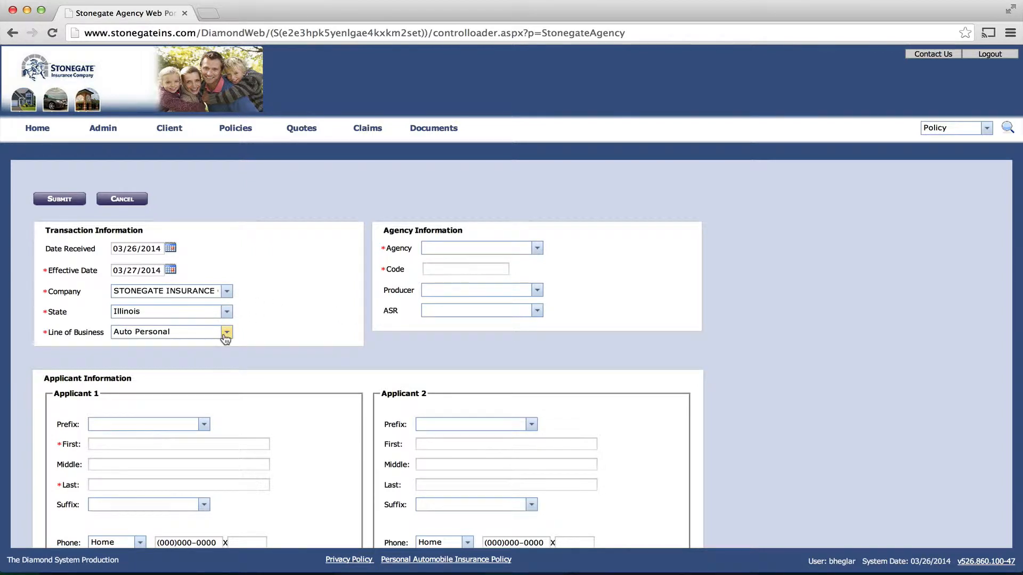
click(227, 333)
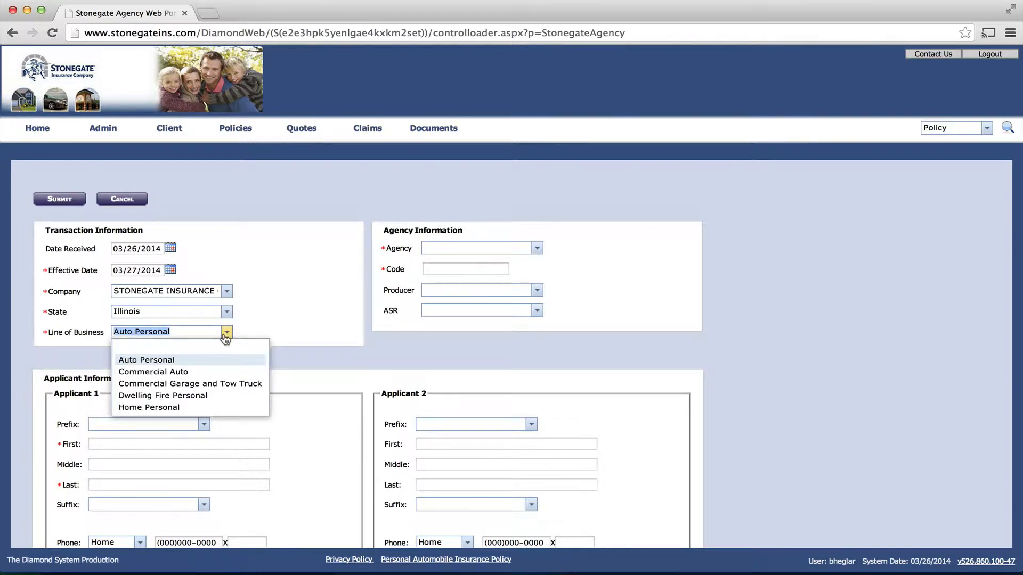
click(179, 407)
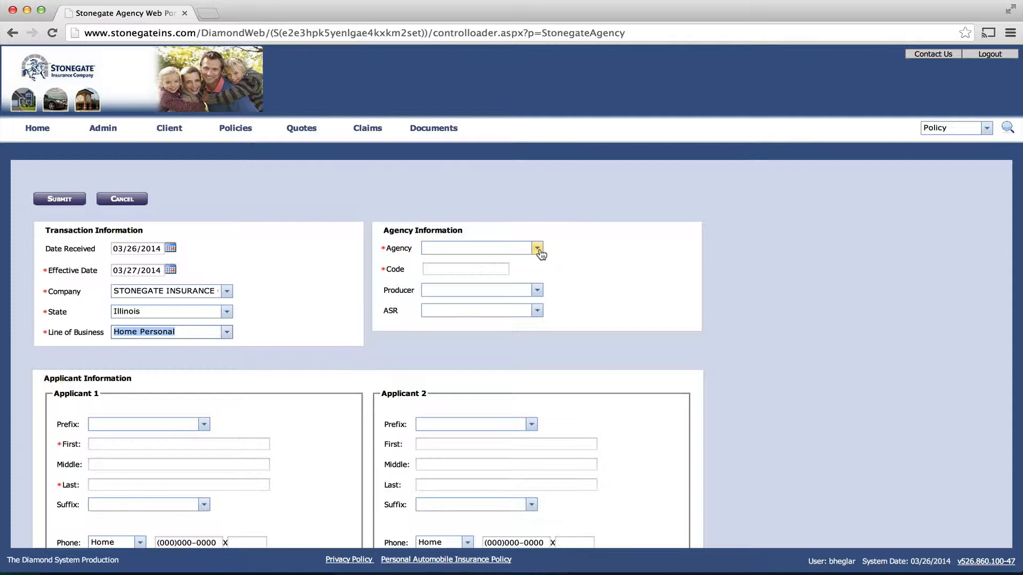
Set the application's agency to Stonegate Insurance Test Agency
click(500, 247)
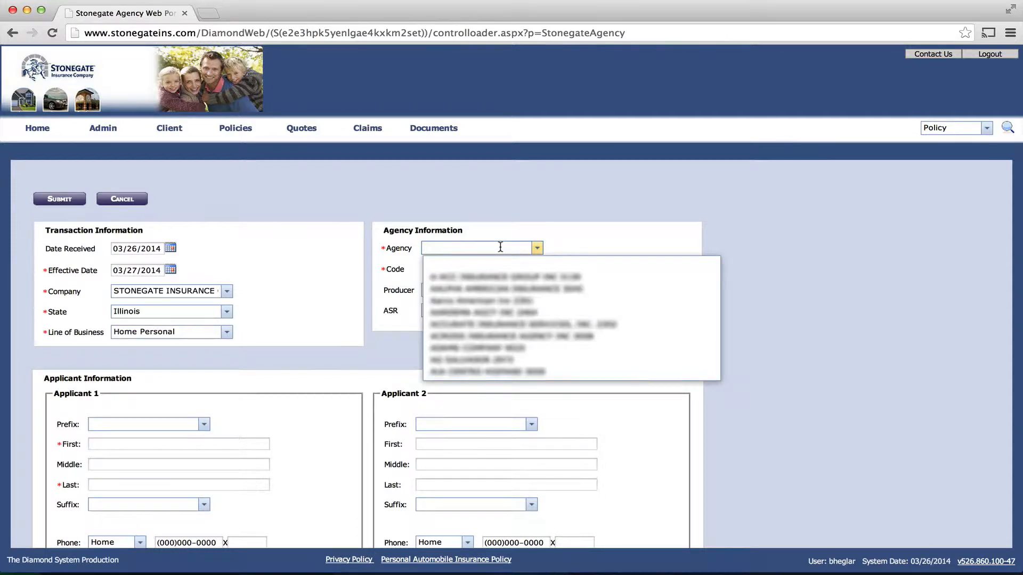
text(STON)
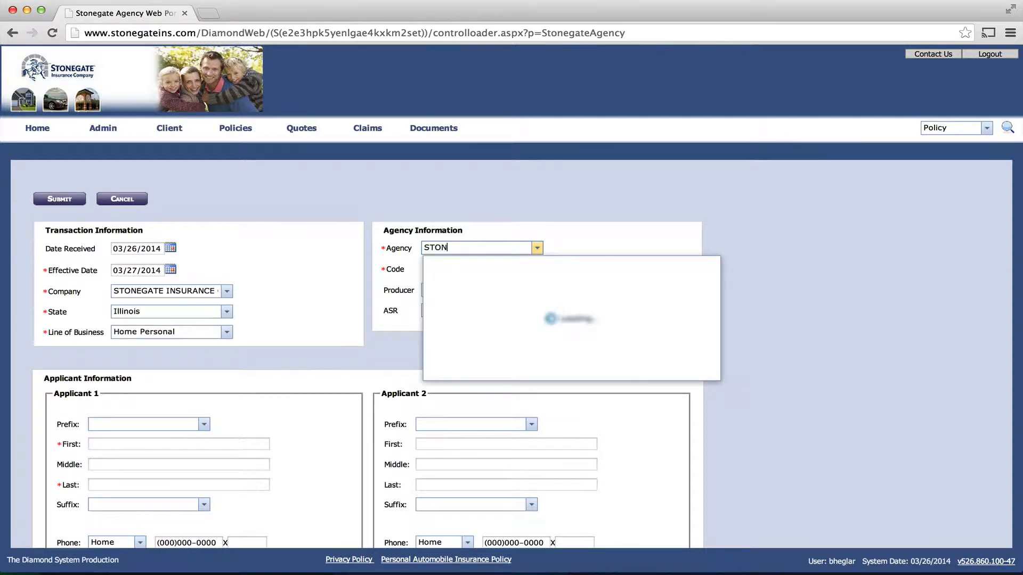
text(EG)
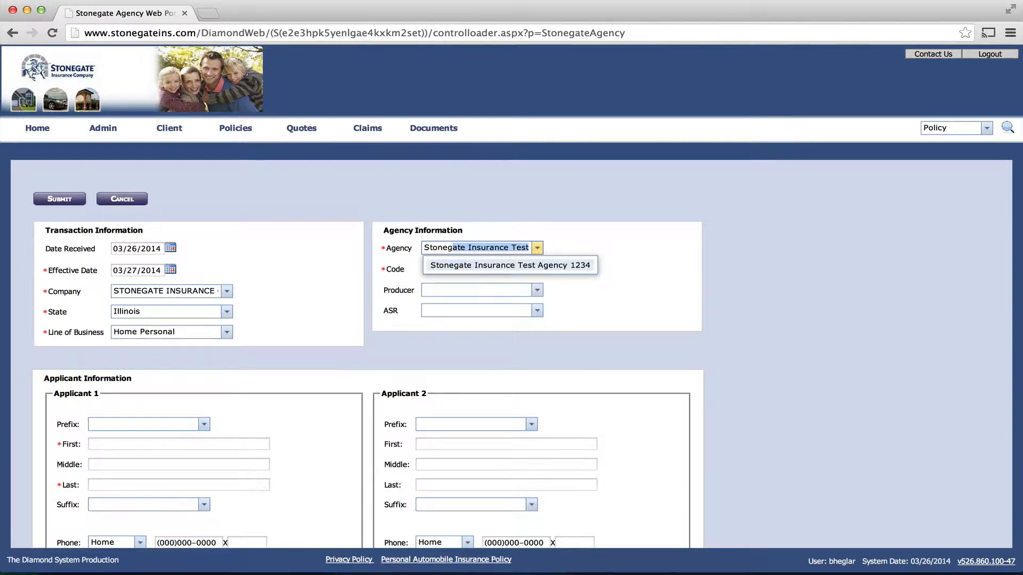
key(Return)
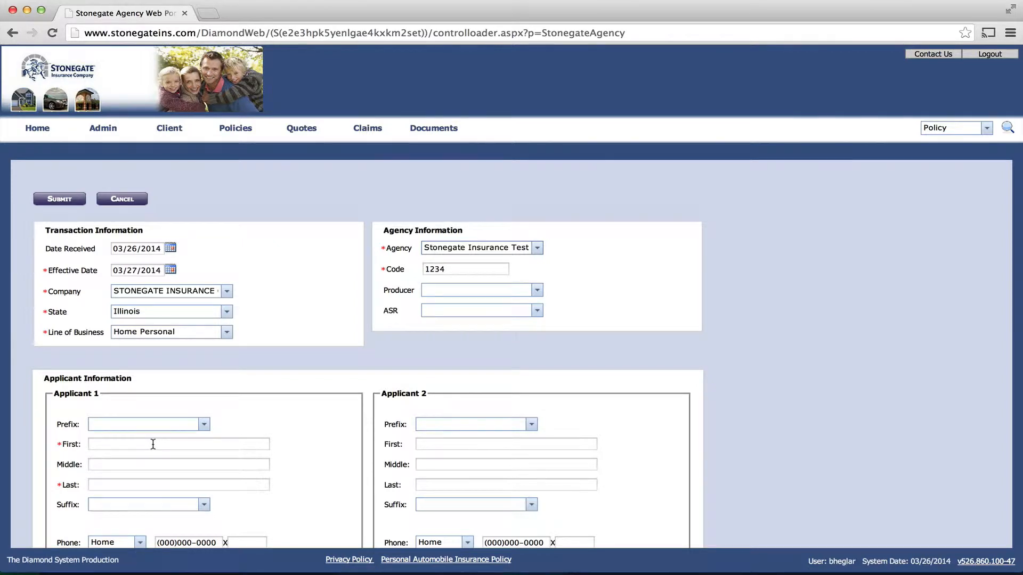
Enter TEST as both the first and last name of Applicant 1, leaving the prefix and middle name blank
click(152, 424)
text(S)
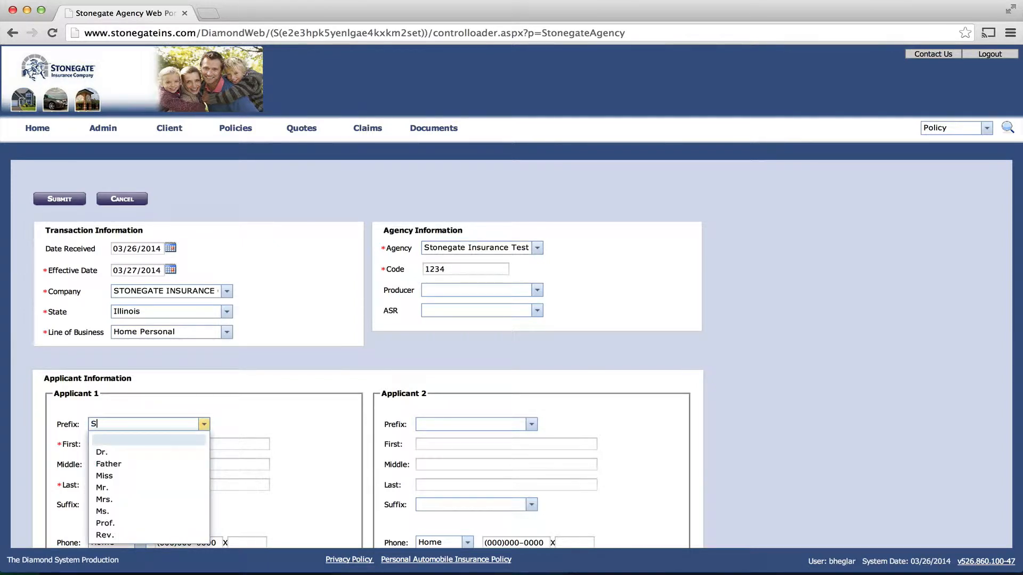
key(BackSpace)
key(Tab)
text(TEST)
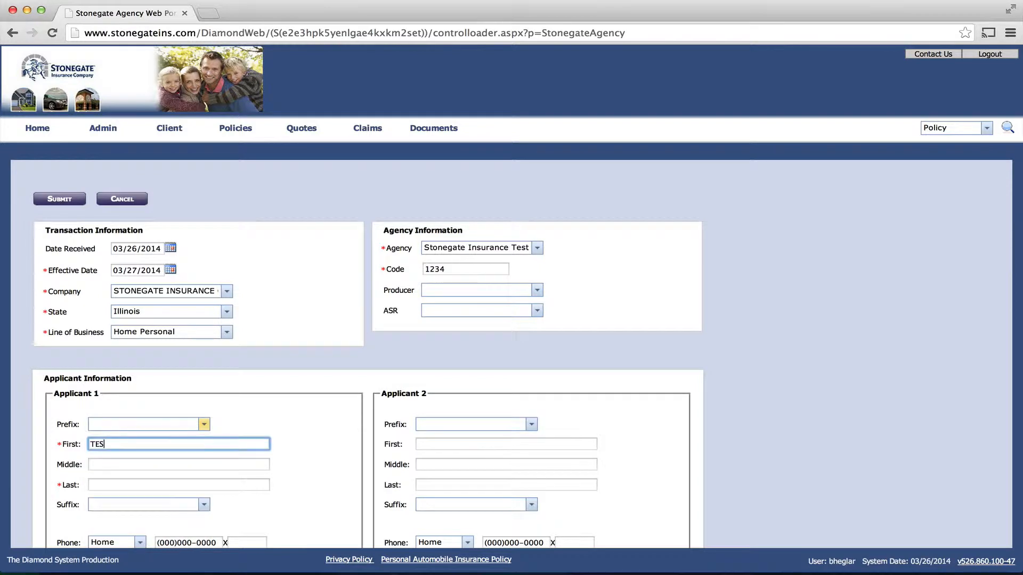
key(Tab)
key(Tab)
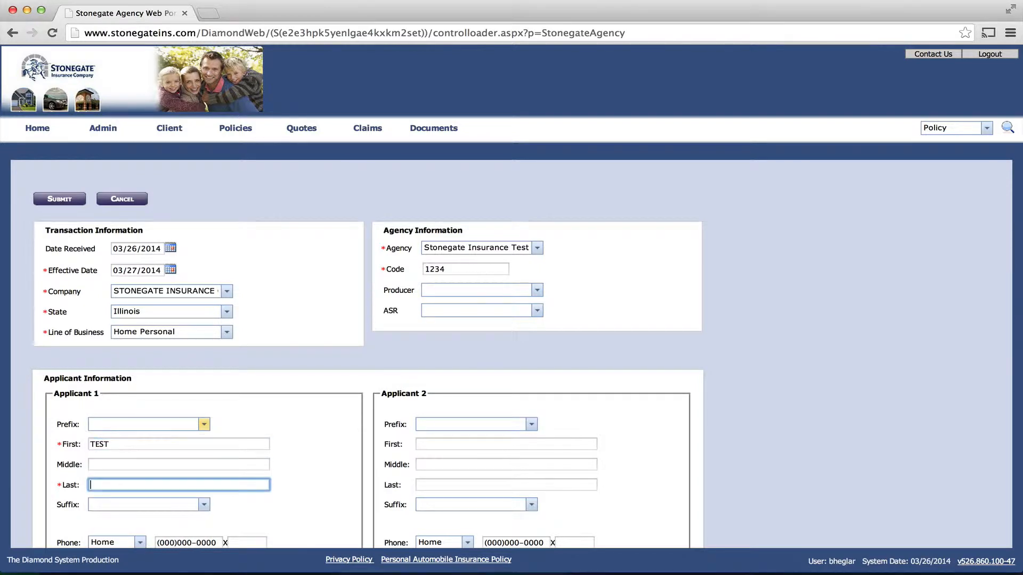
text(TEST)
Set the policy term to 12 Month and submit the new application
scroll(821, 533, down, 4)
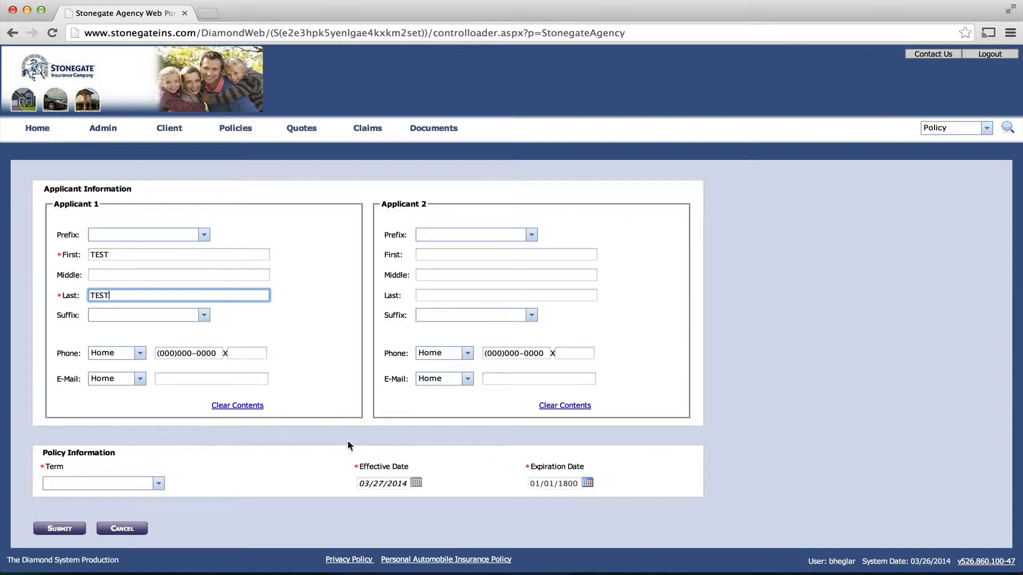
click(159, 484)
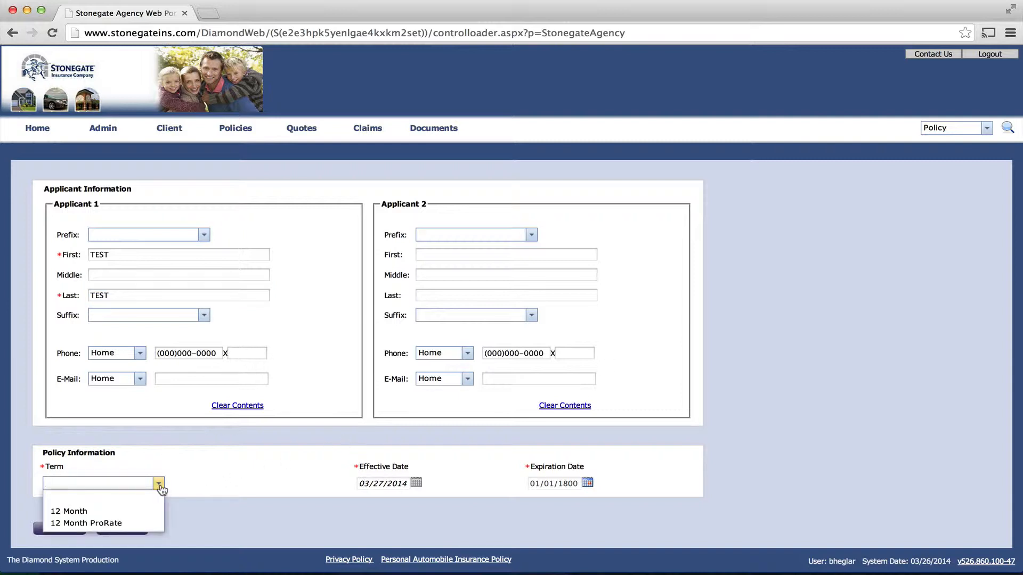
click(110, 512)
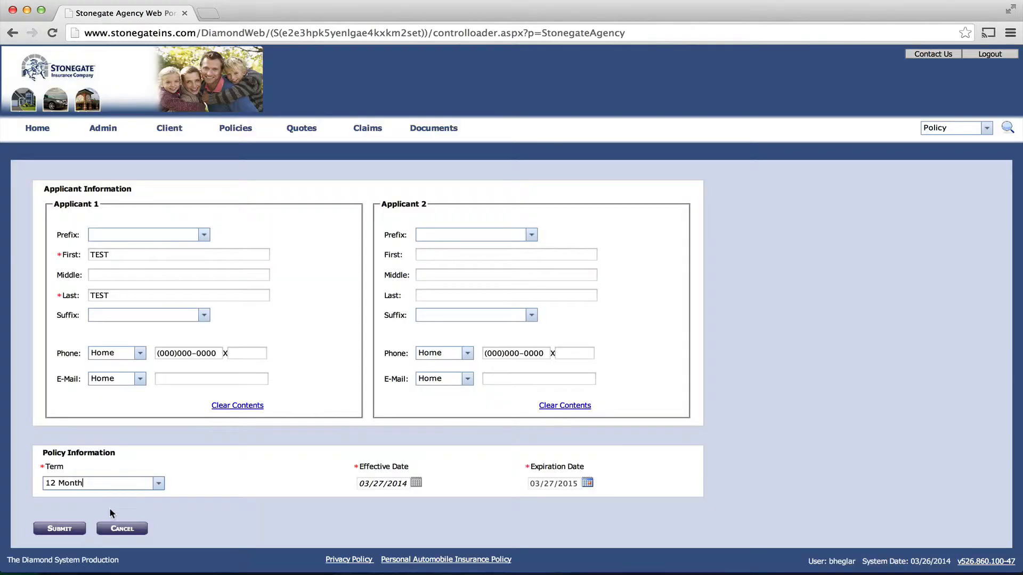
click(59, 529)
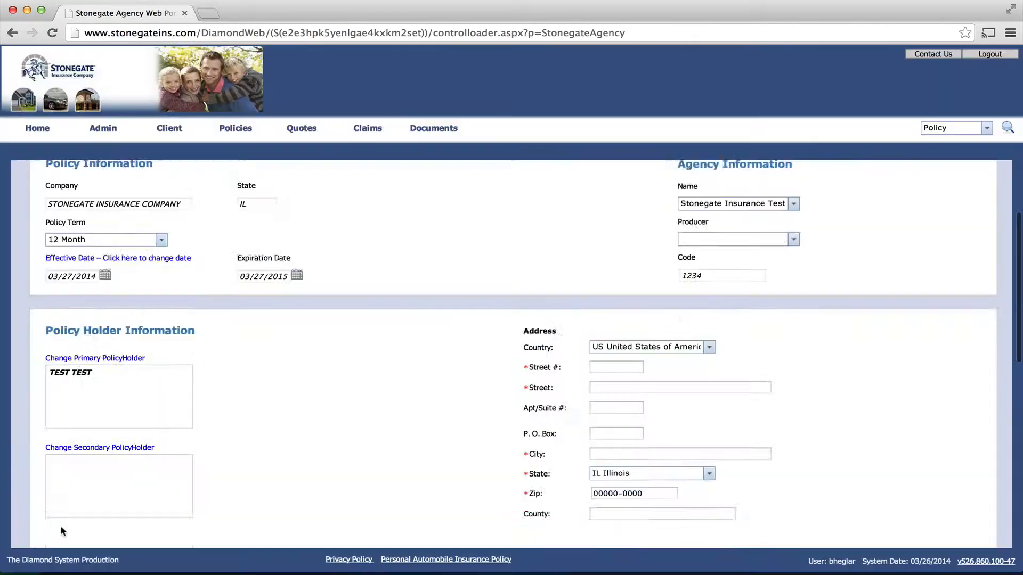
Fill in the street number, street and city of the policy holder's address
scroll(60, 525, down, 2)
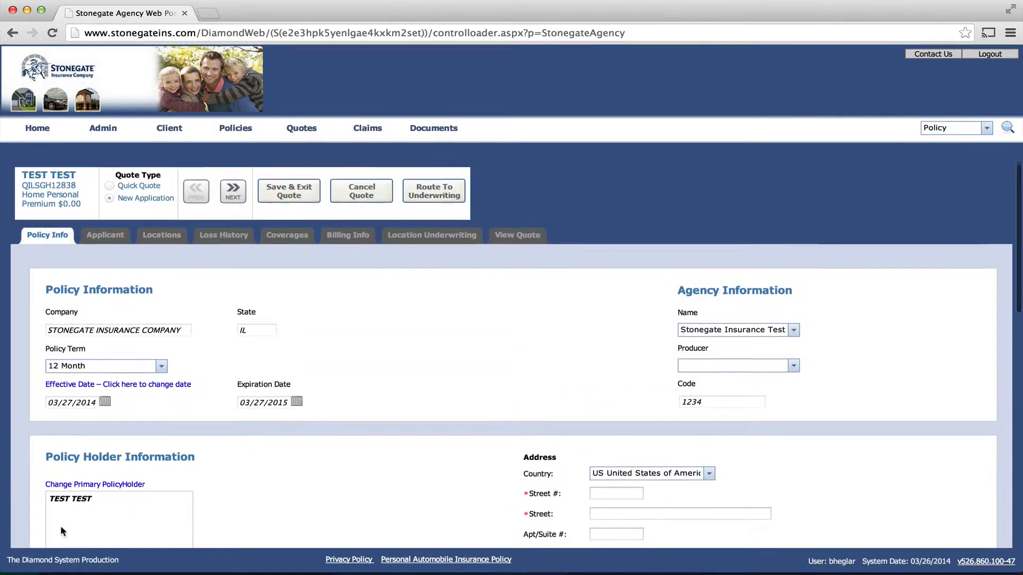
scroll(59, 525, down, 2)
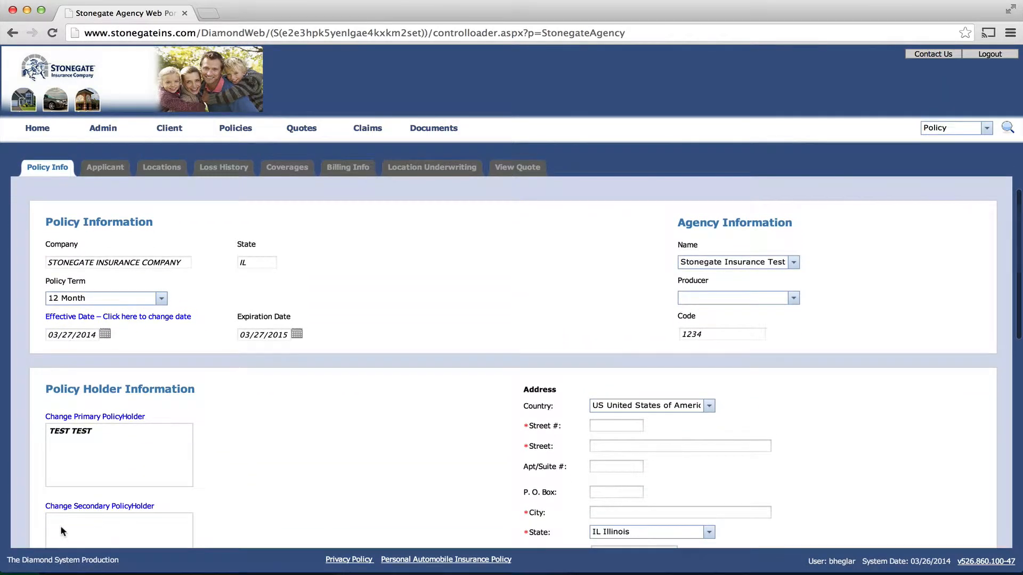
scroll(60, 525, down, 5)
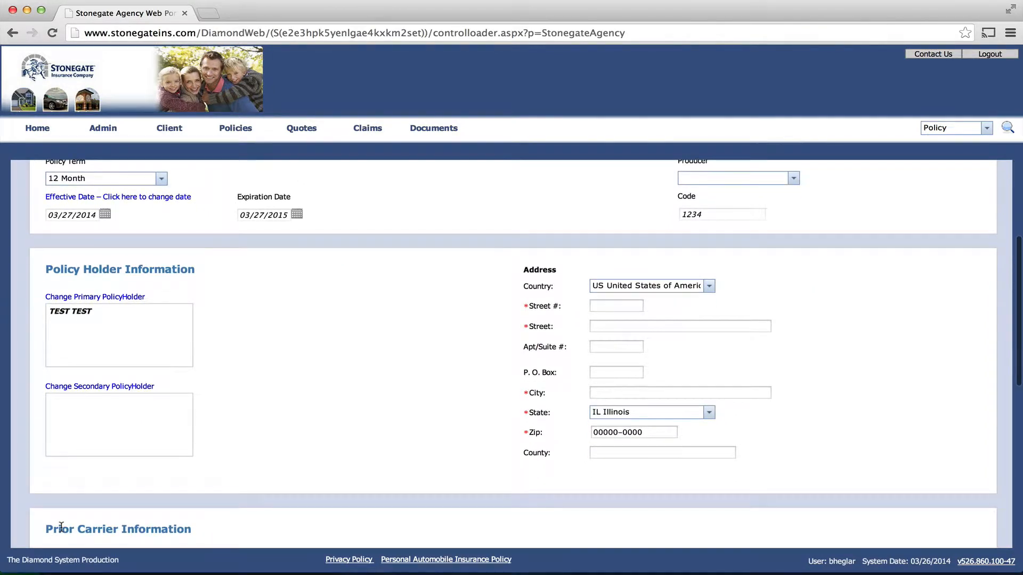
click(606, 308)
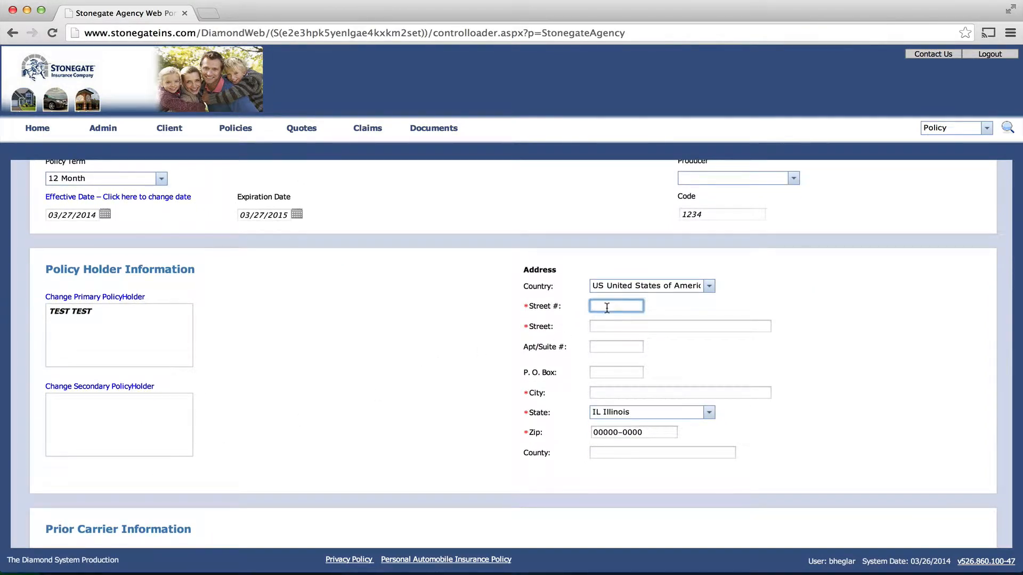
text(123)
key(Tab)
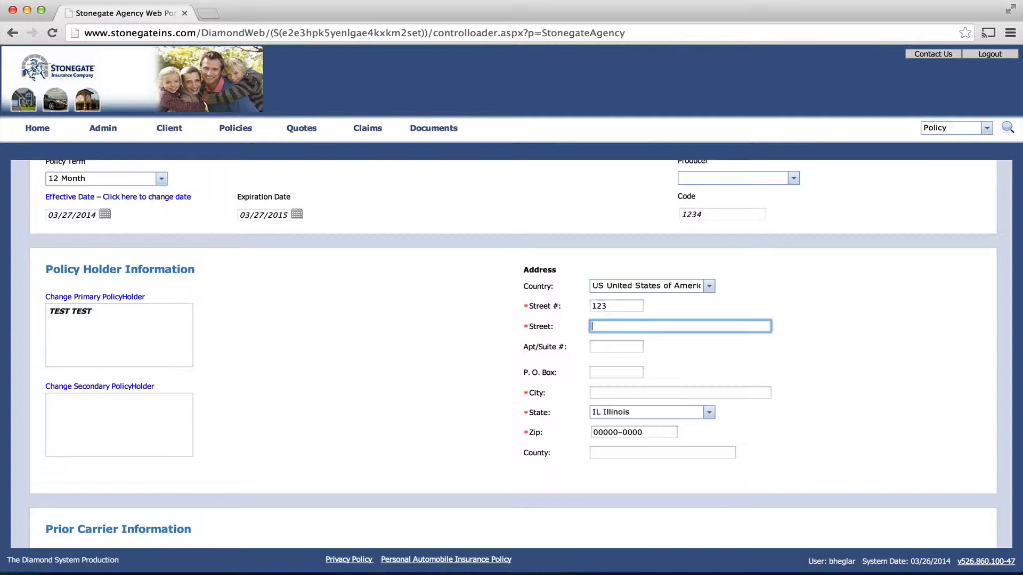
text(N MAIN)
key(Tab)
key(Tab)
key(Tab)
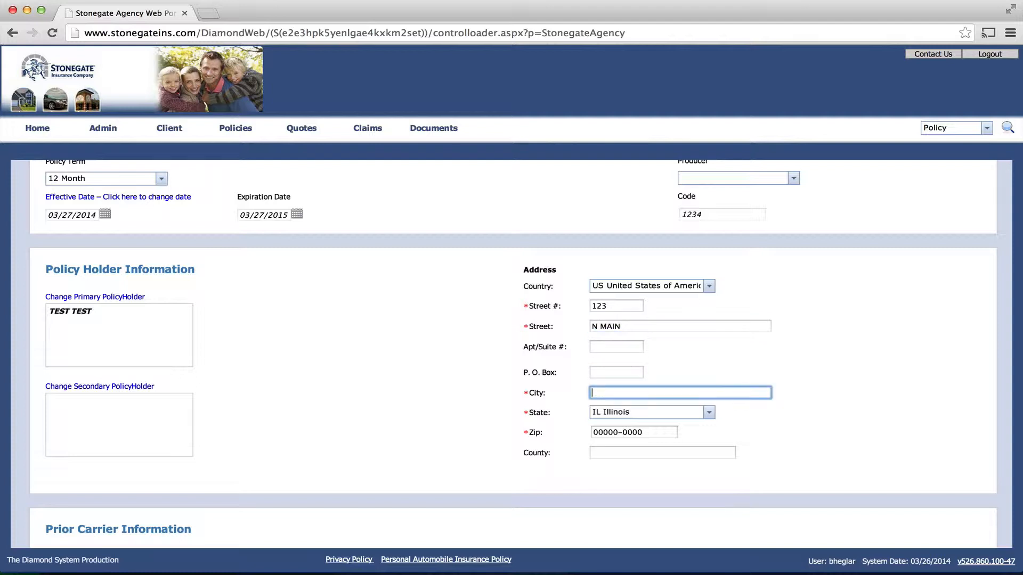
text(CHICAGO)
Complete the policy holder's address with the zip code
scroll(402, 298, up, 5)
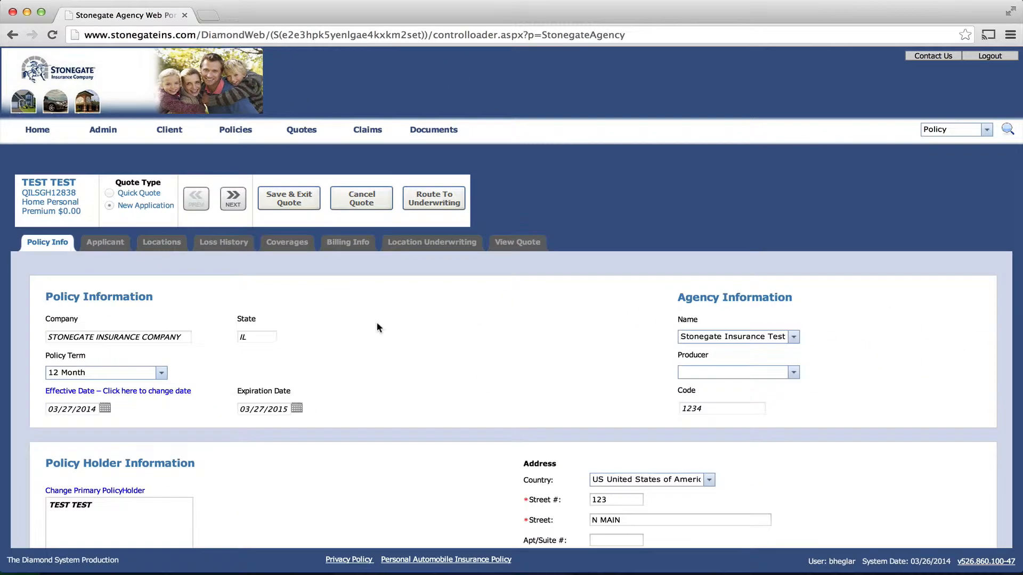
scroll(377, 327, down, 2)
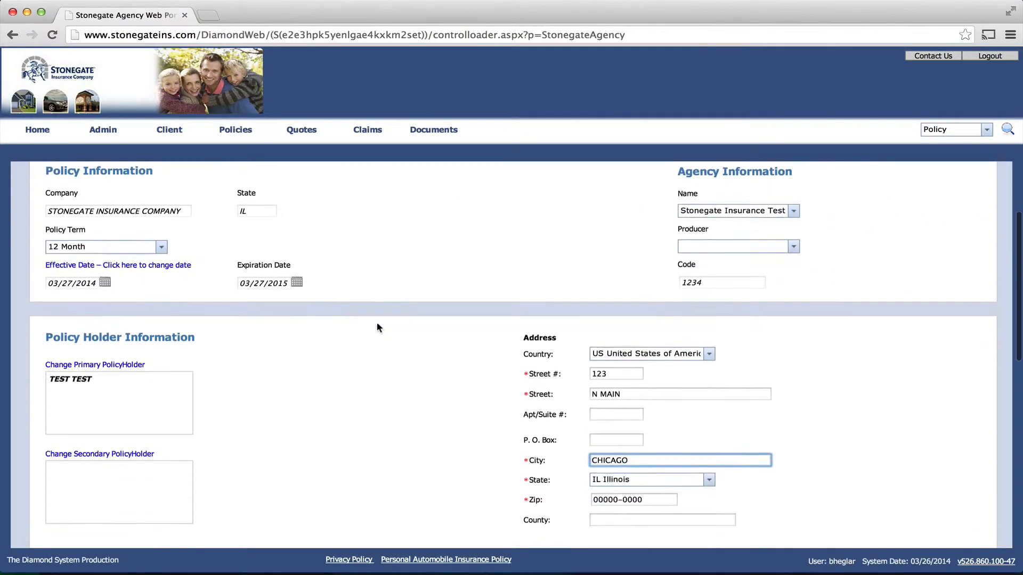
scroll(377, 324, down, 2)
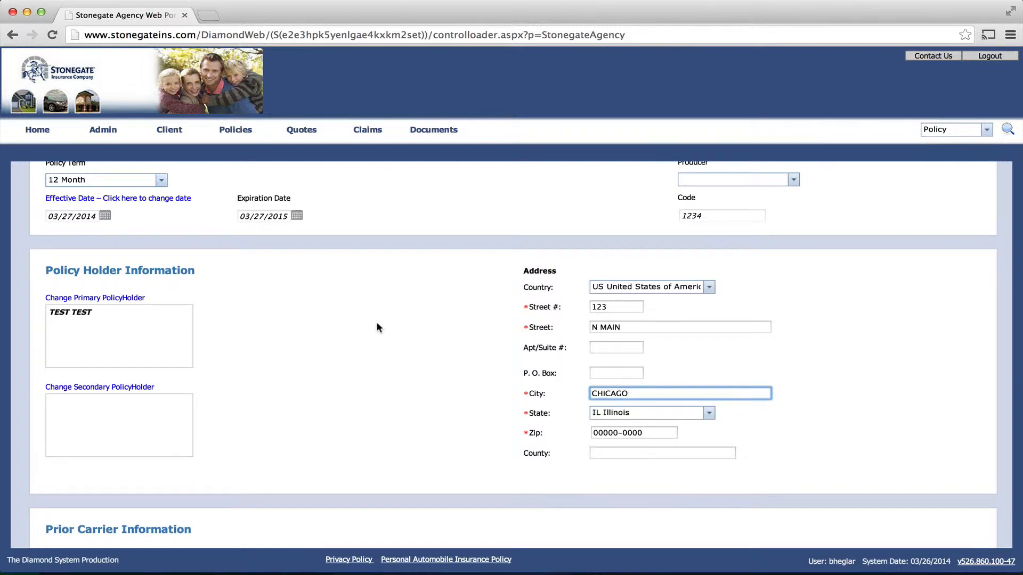
scroll(377, 322, down, 4)
click(593, 306)
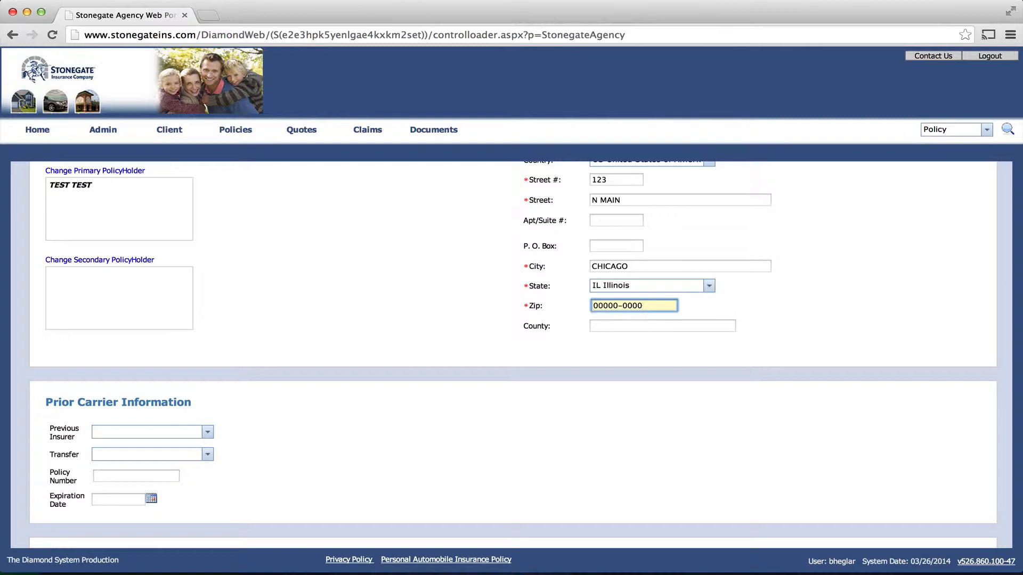
click(596, 306)
text(60601)
Examine the prior carrier, policy modifier and premium finance sections, including the available transfer credit percentages
scroll(564, 447, down, 5)
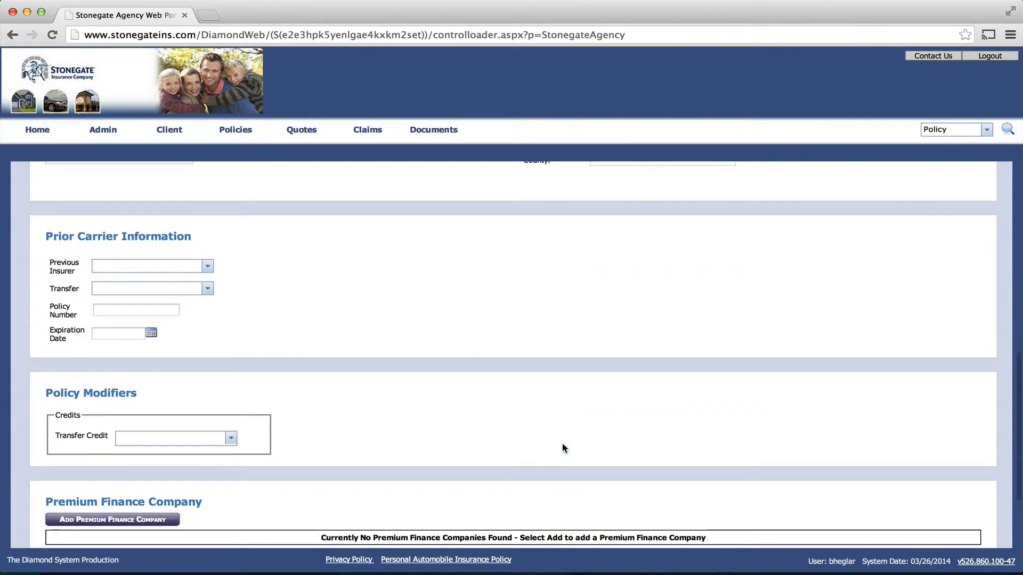
scroll(550, 401, down, 2)
scroll(549, 401, down, 2)
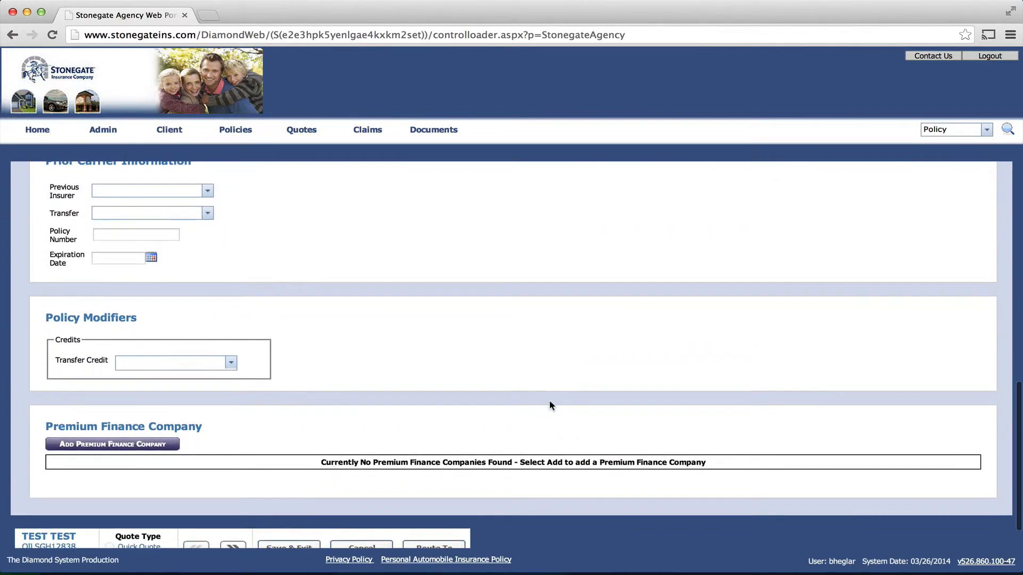
scroll(549, 401, up, 2)
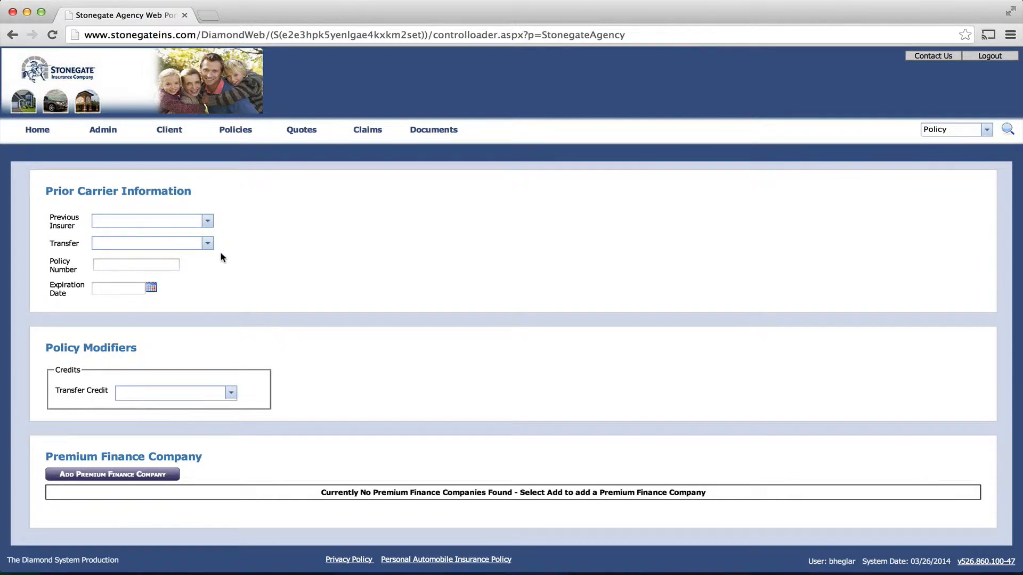
click(230, 394)
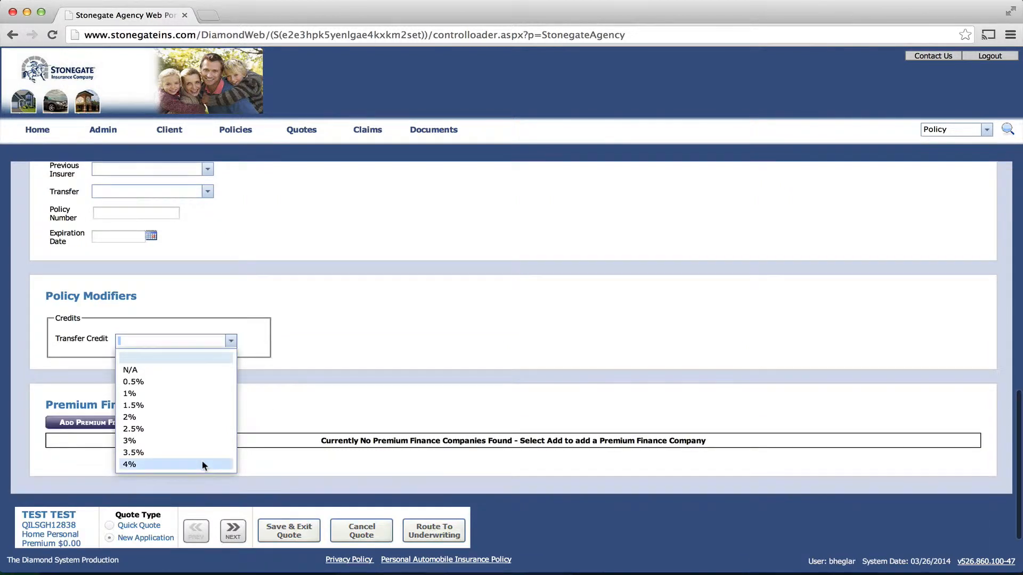
scroll(202, 460, down, 3)
scroll(202, 461, down, 4)
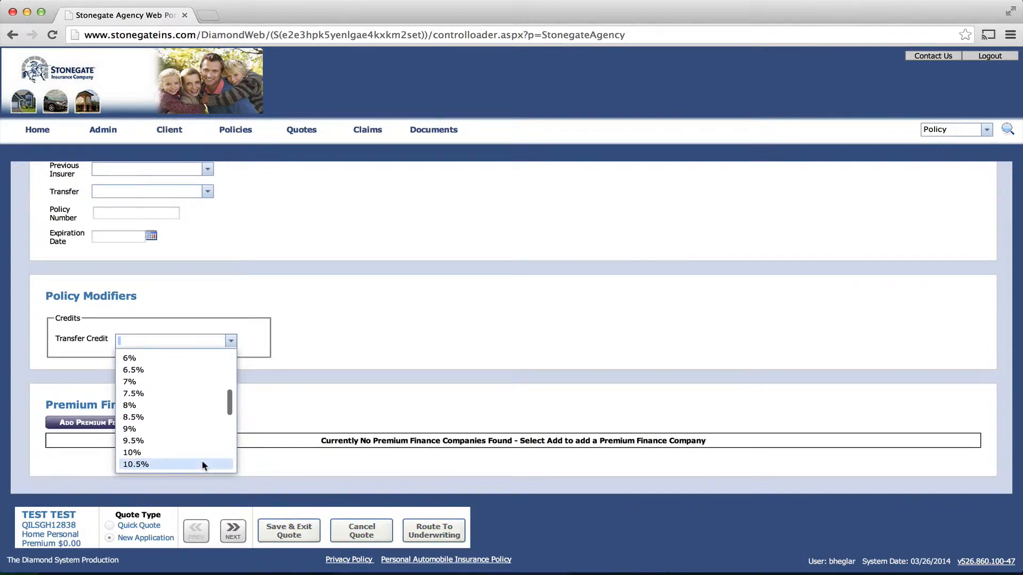
scroll(203, 460, up, 3)
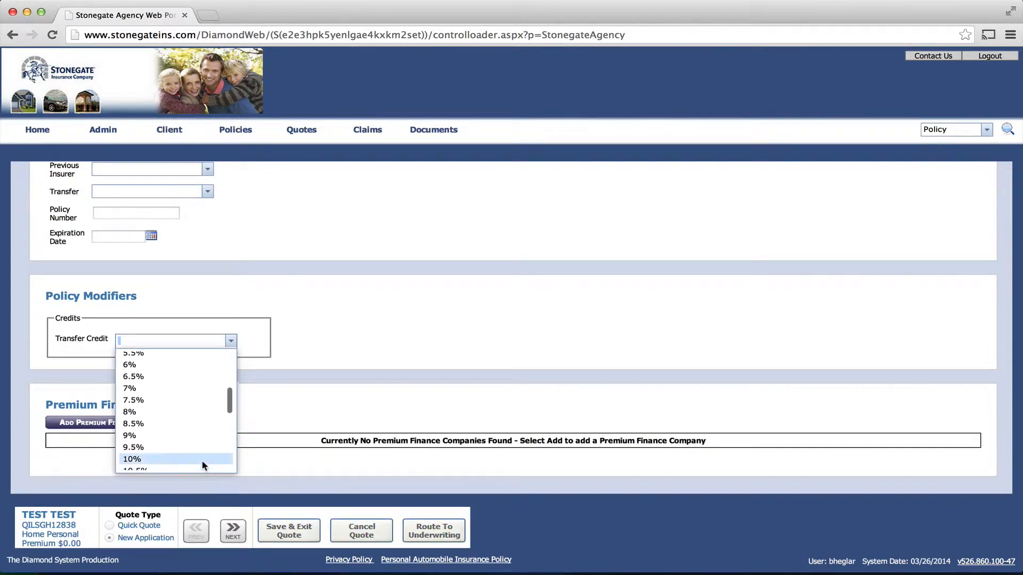
scroll(203, 460, up, 6)
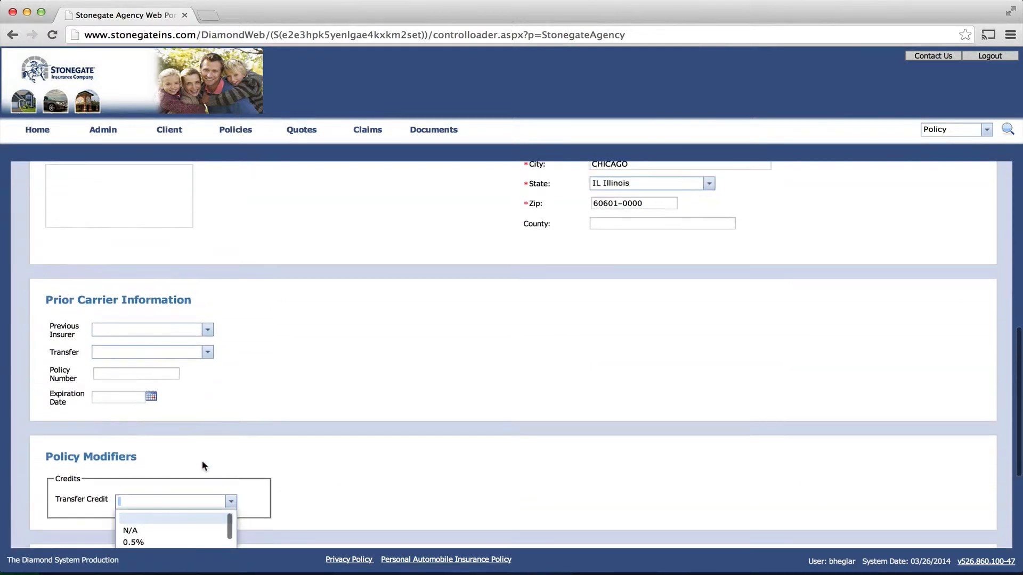
click(375, 462)
scroll(373, 461, down, 5)
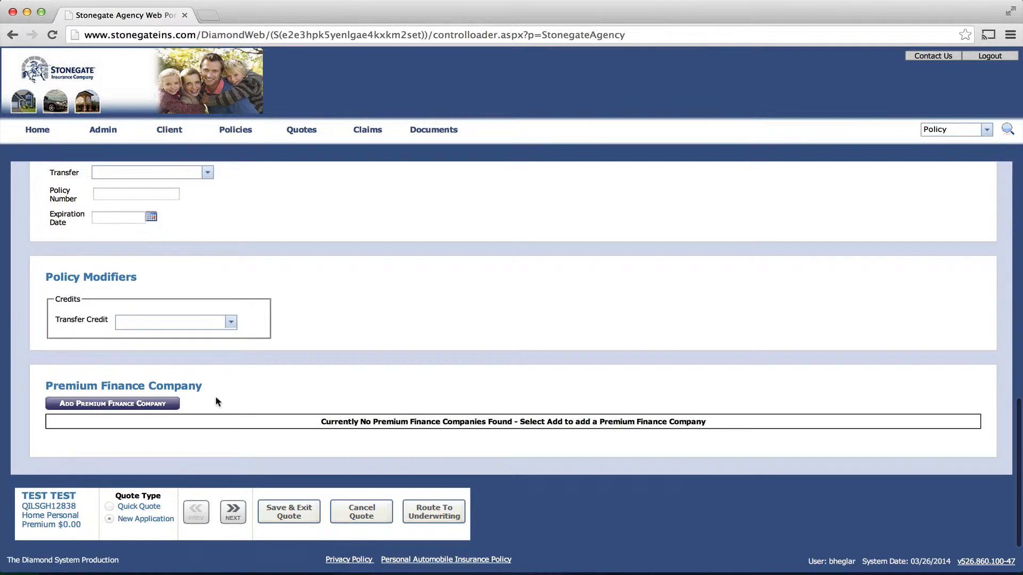
Proceed to the applicant section and add an applicant using Policyholder 1 as the default name
click(234, 513)
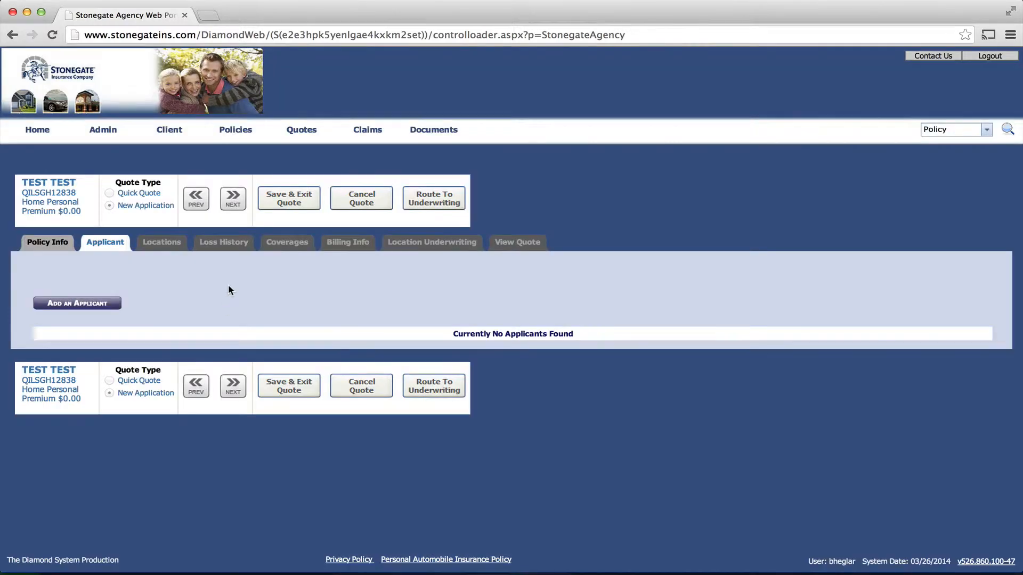
click(91, 303)
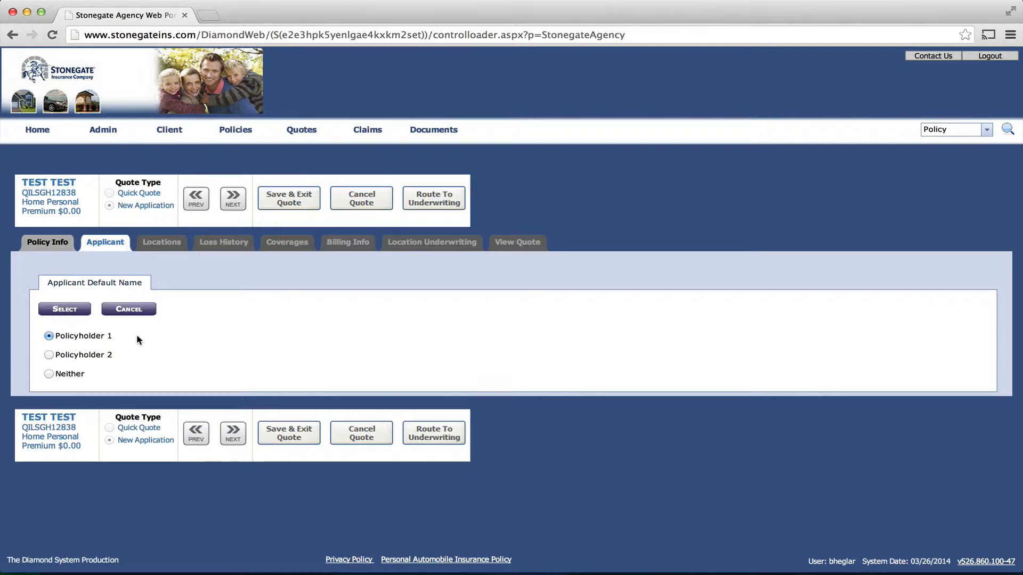
click(62, 308)
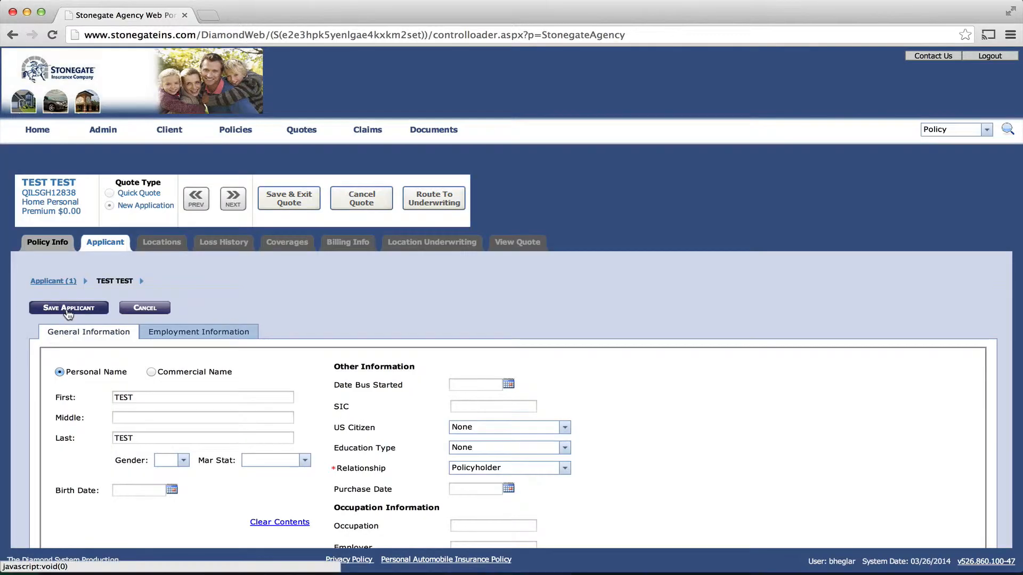
Set the applicant's occupation type to EMPLOYED
scroll(258, 381, down, 4)
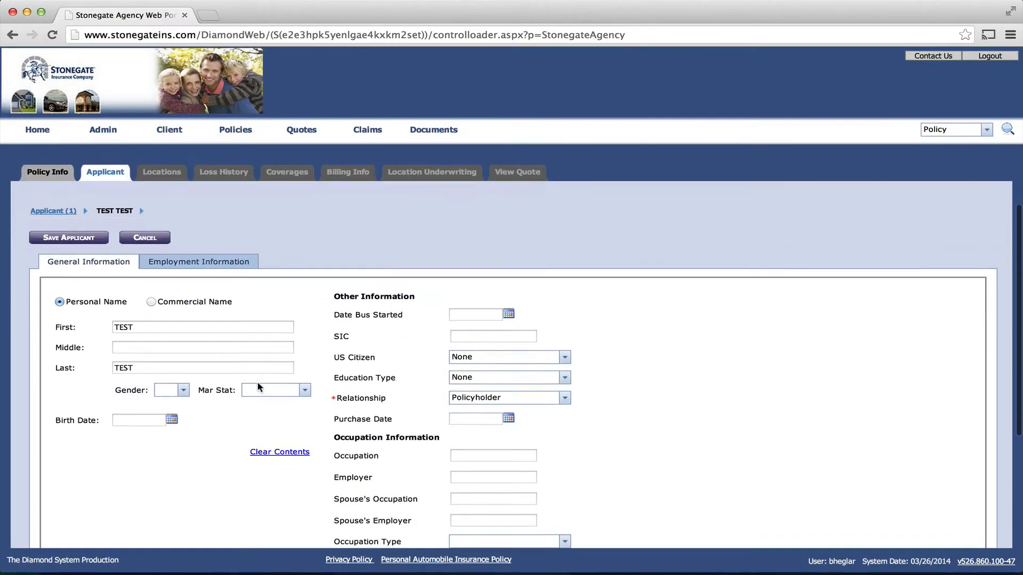
scroll(257, 381, down, 1)
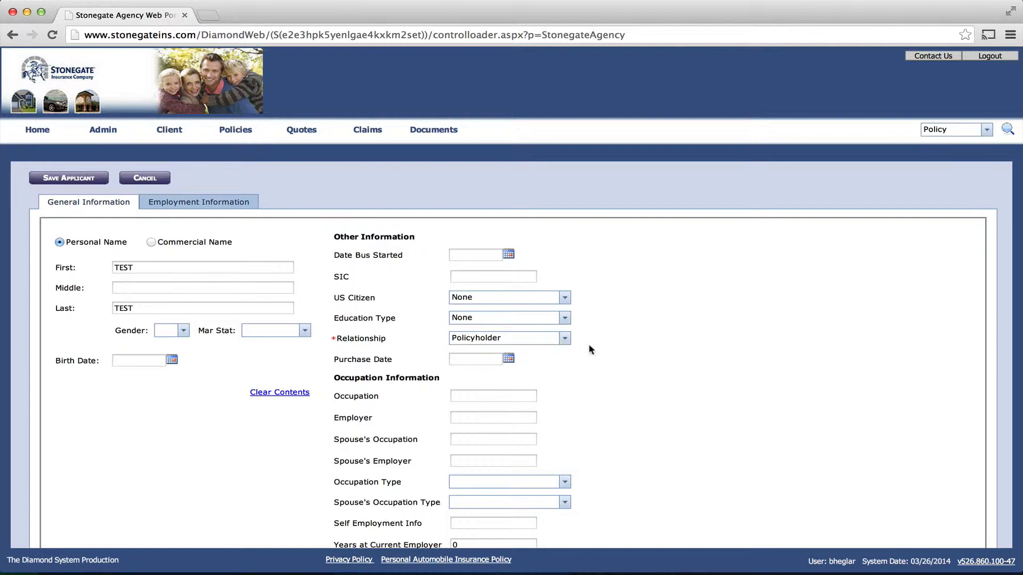
scroll(622, 364, down, 3)
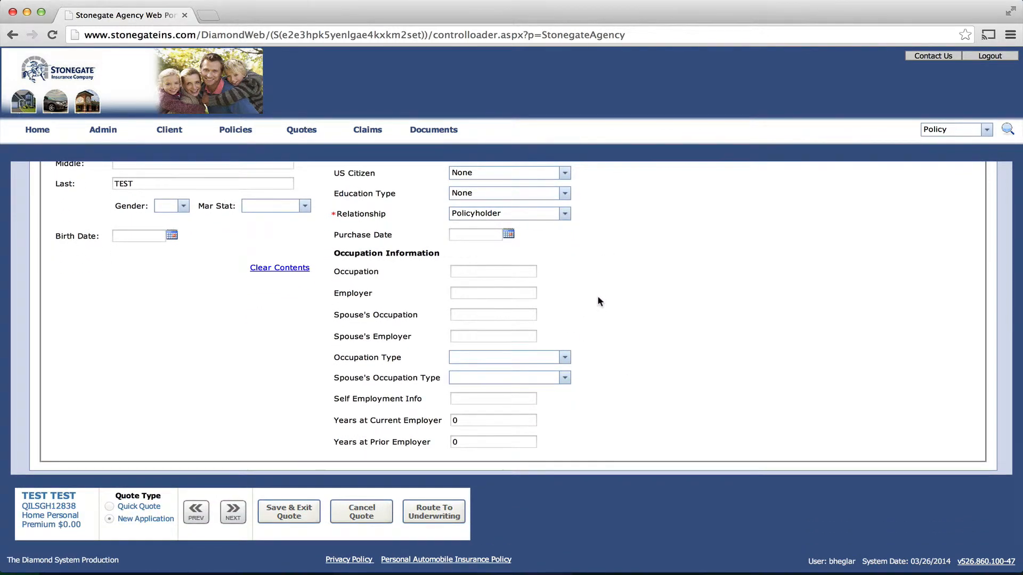
click(565, 360)
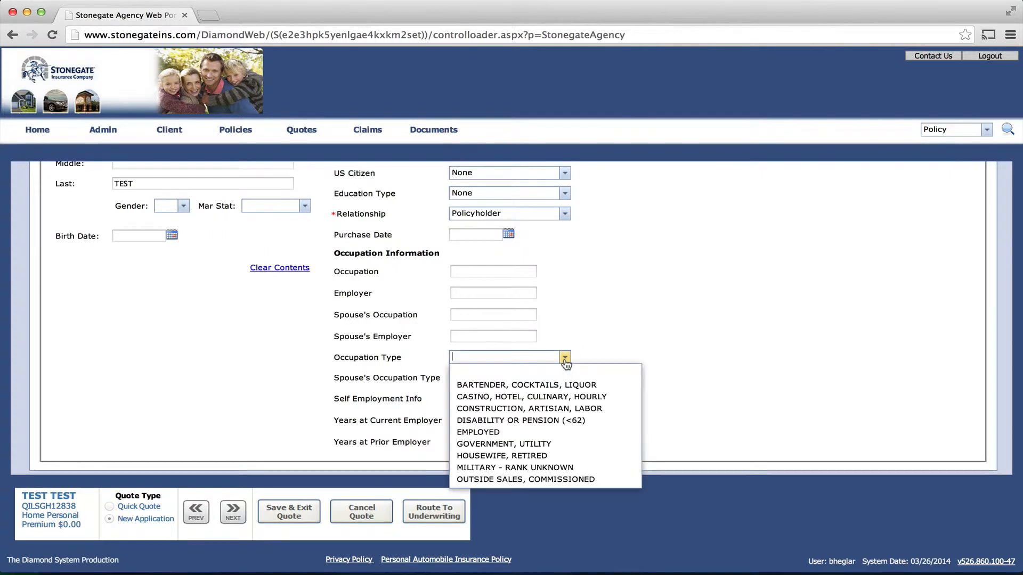
click(515, 433)
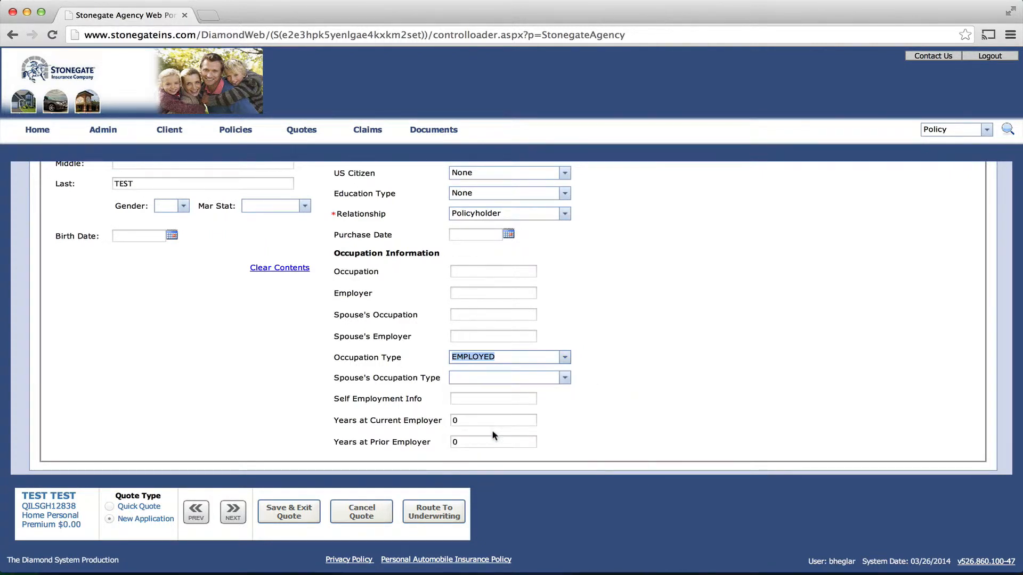
Proceed to the locations section and add a location using Policyholder 1's address as the default
click(227, 512)
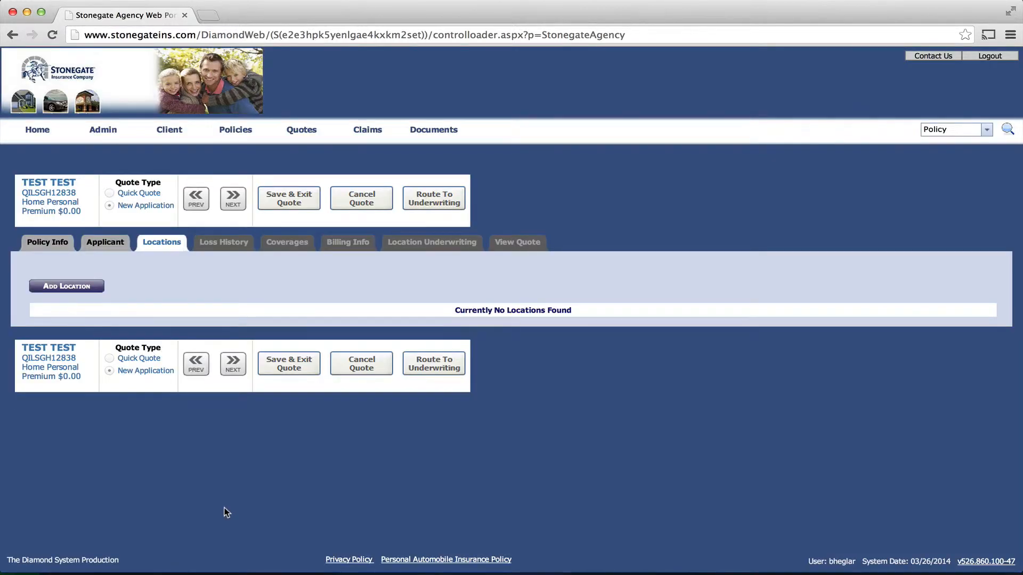
click(80, 287)
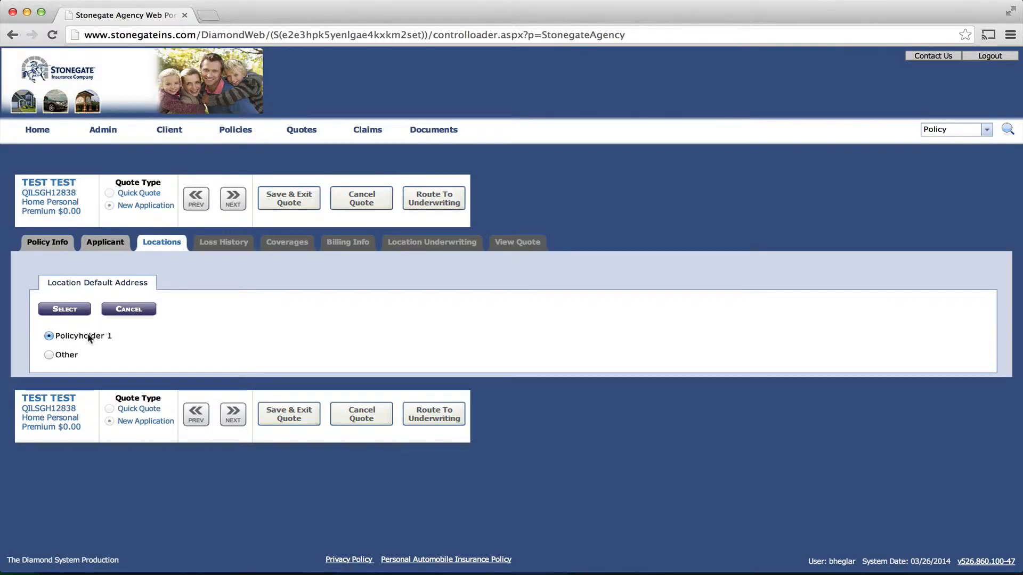
click(74, 312)
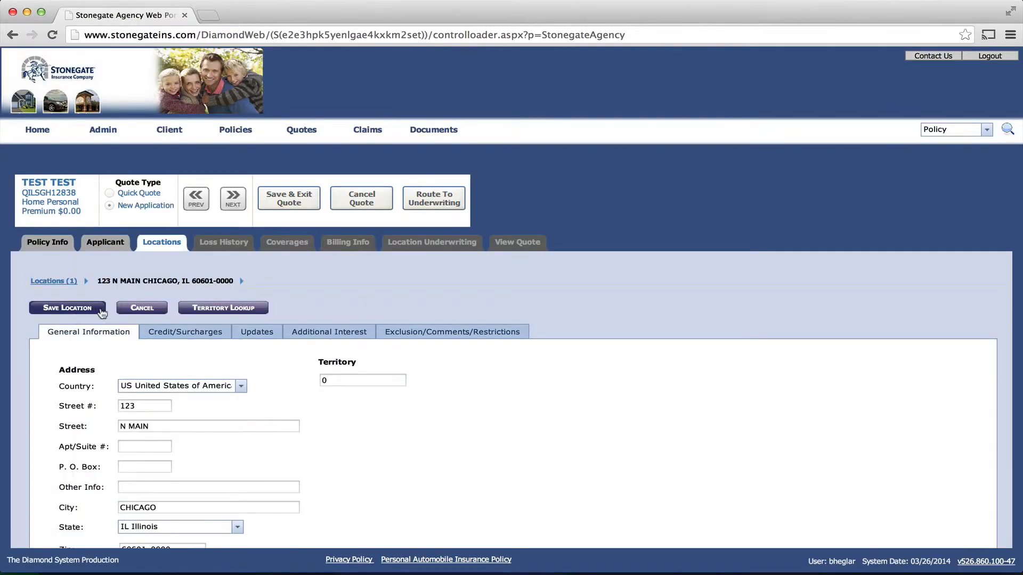
Look up the location's territory by zip code and select territory number 96 for Chicago, Cook County
scroll(421, 440, down, 3)
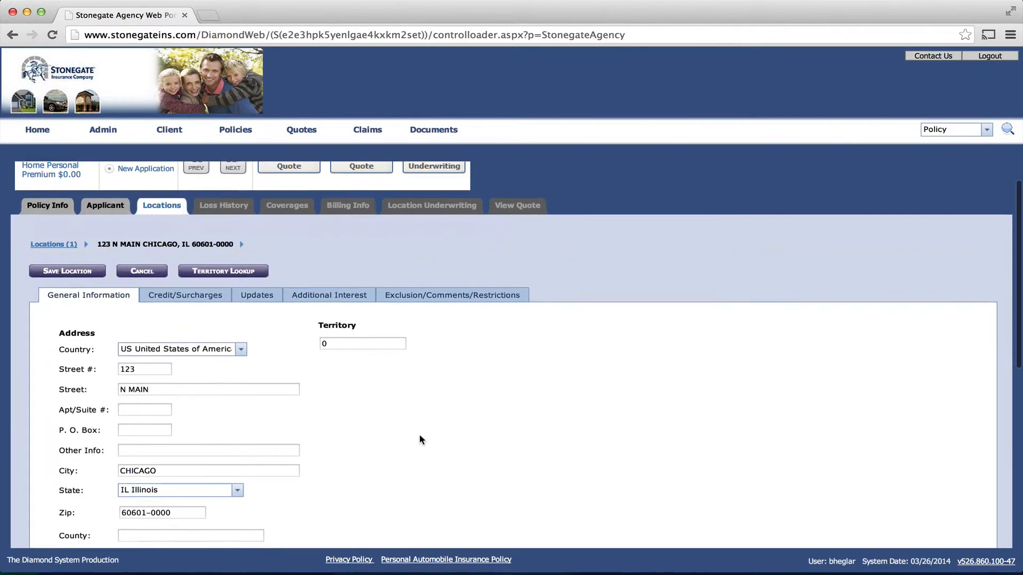
scroll(420, 436, down, 2)
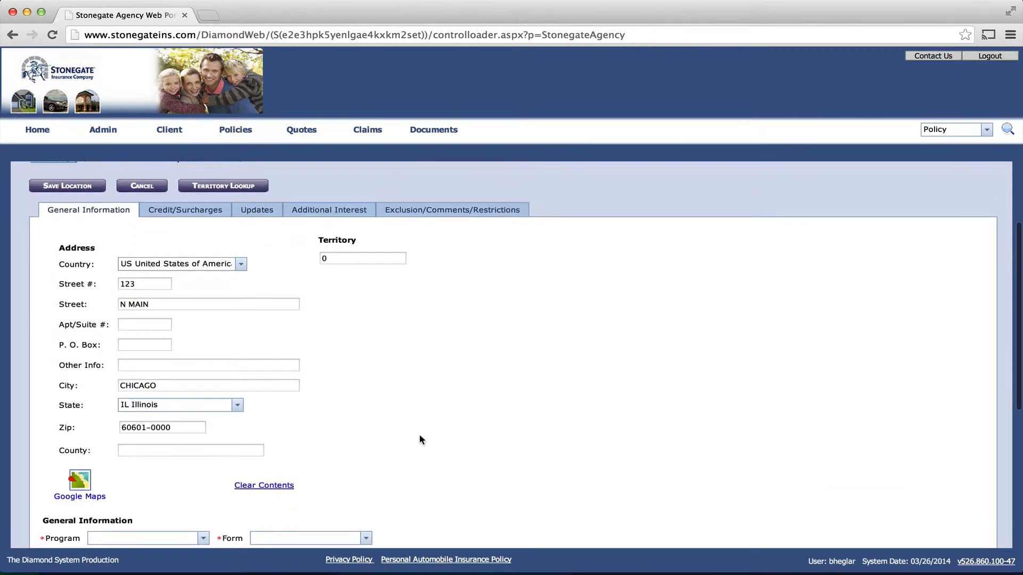
scroll(421, 435, up, 2)
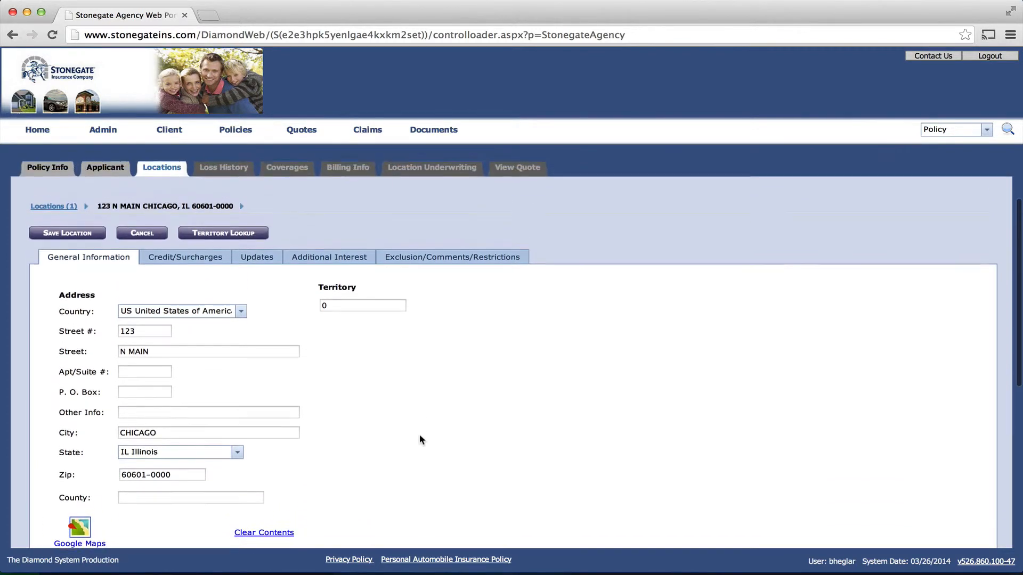
scroll(419, 440, up, 1)
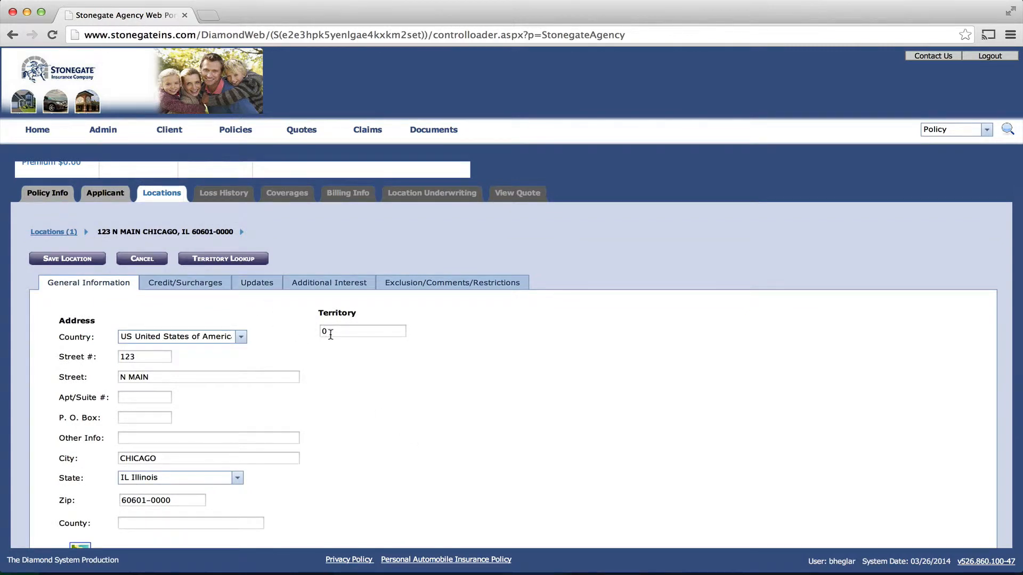
click(229, 259)
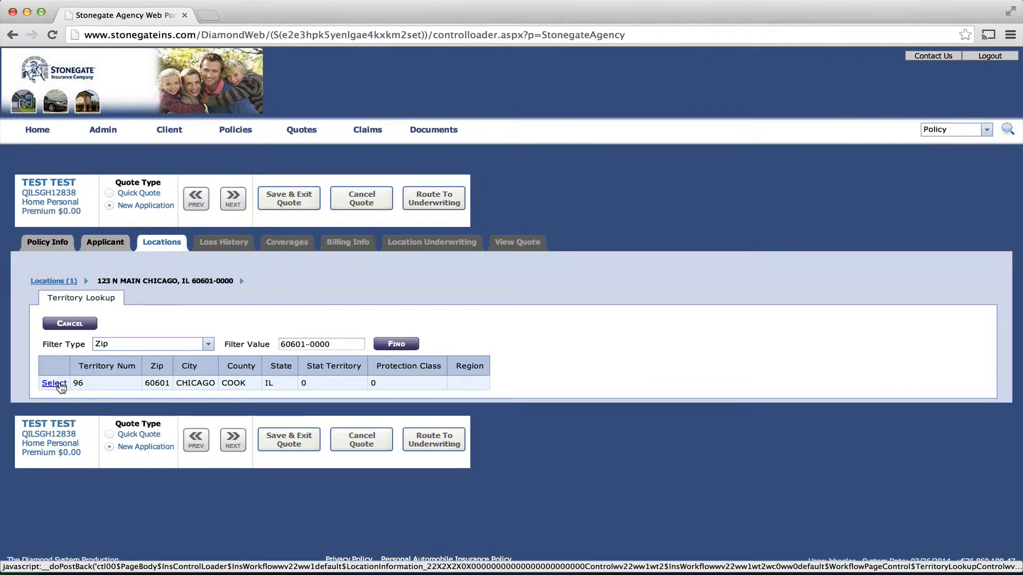
click(60, 384)
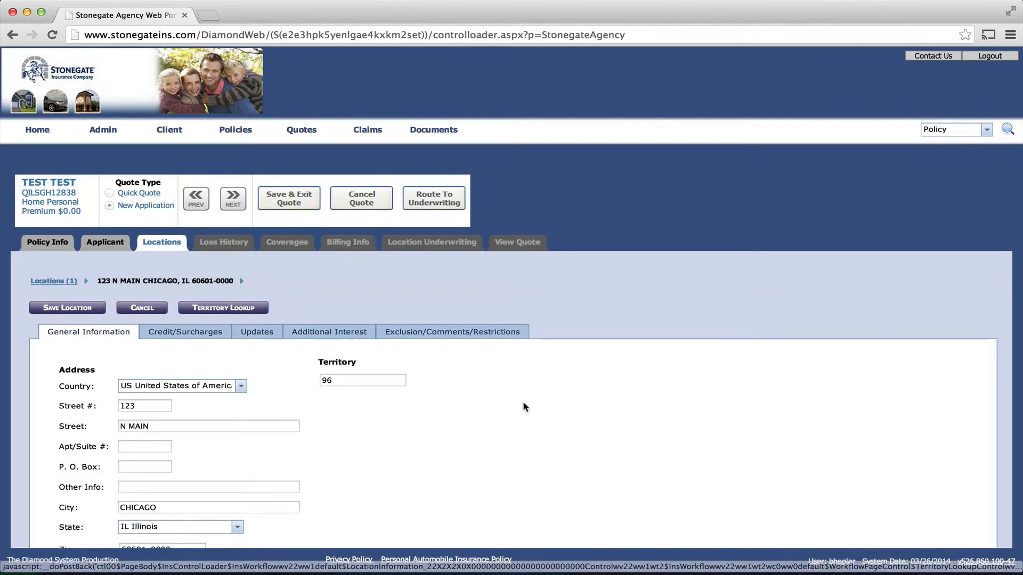
Set the location's program to Extra Preferred and its form to HO-4 Contents Broad Form
scroll(410, 431, down, 6)
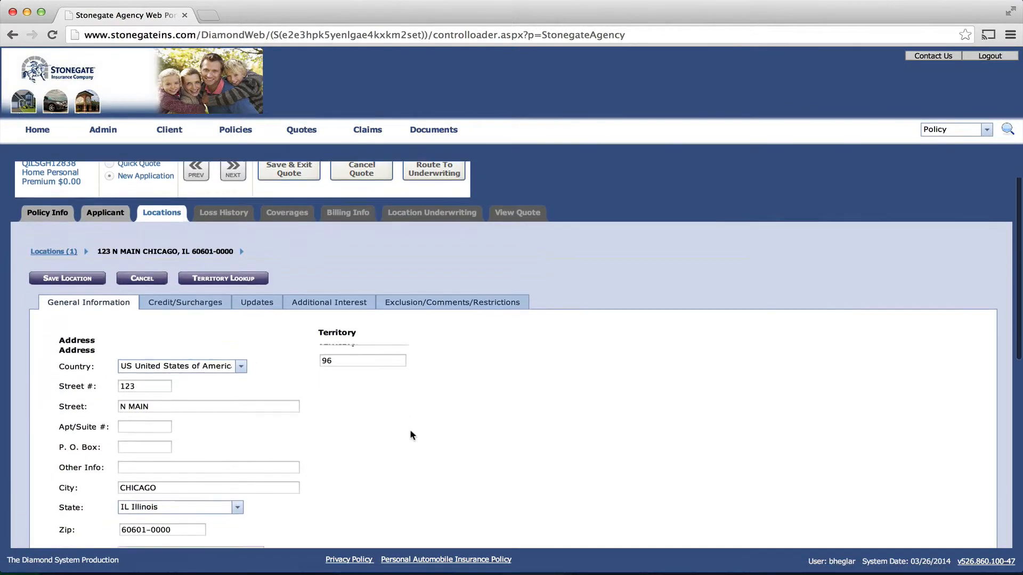
scroll(410, 431, down, 2)
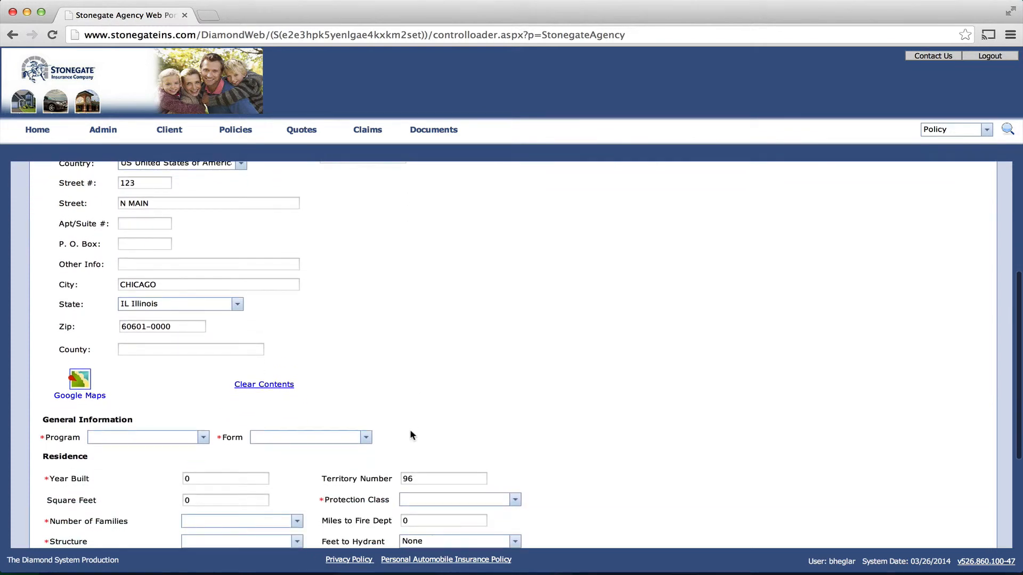
click(204, 438)
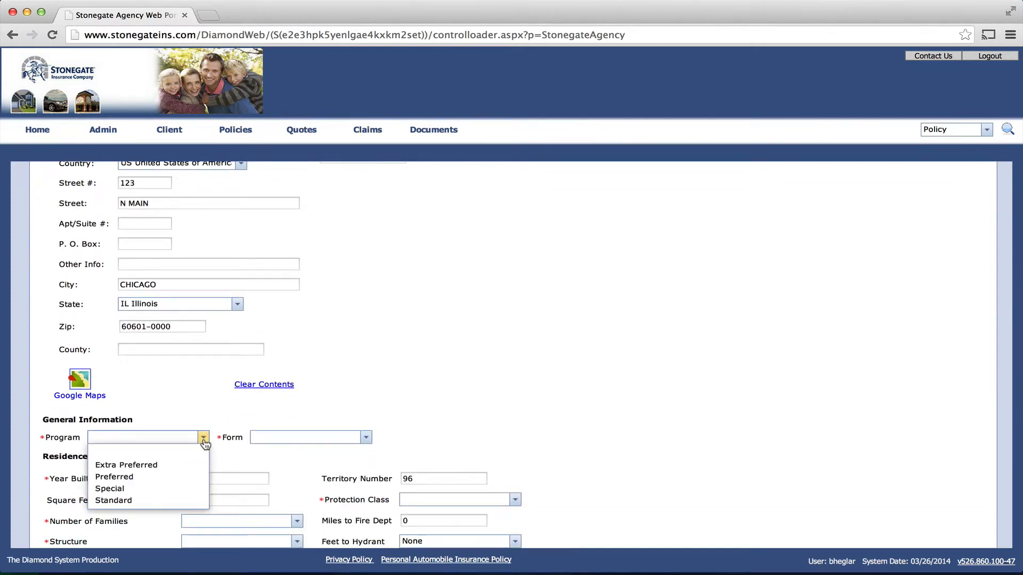
click(153, 466)
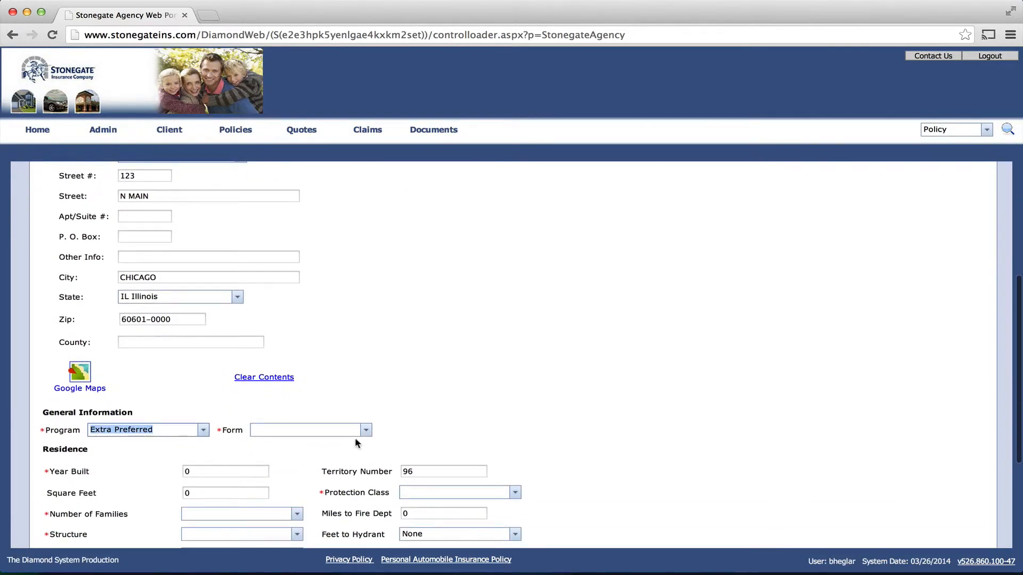
click(366, 432)
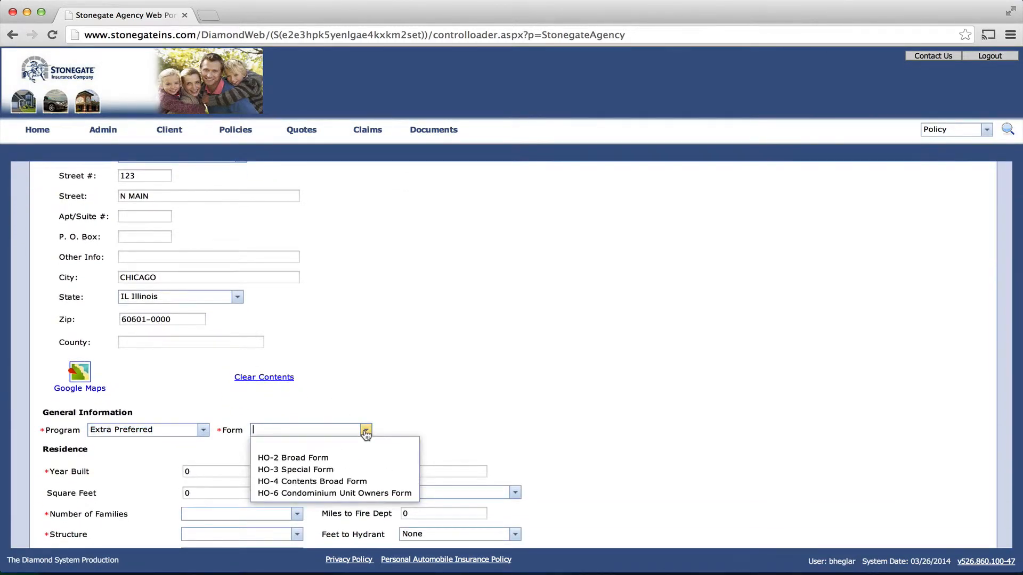
click(355, 481)
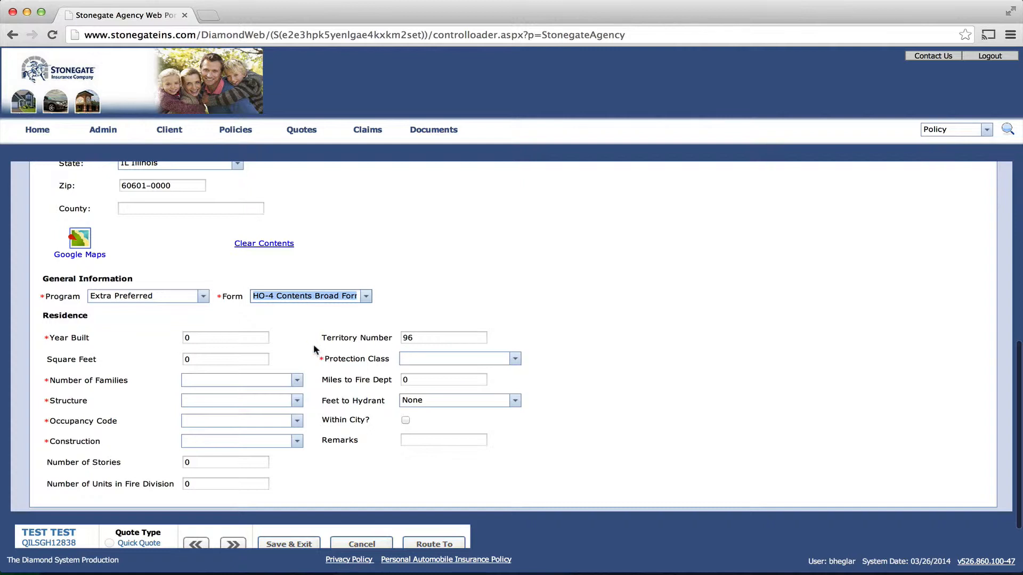
Enter 1950 as the residence's year built and 1200 as its square feet
click(239, 338)
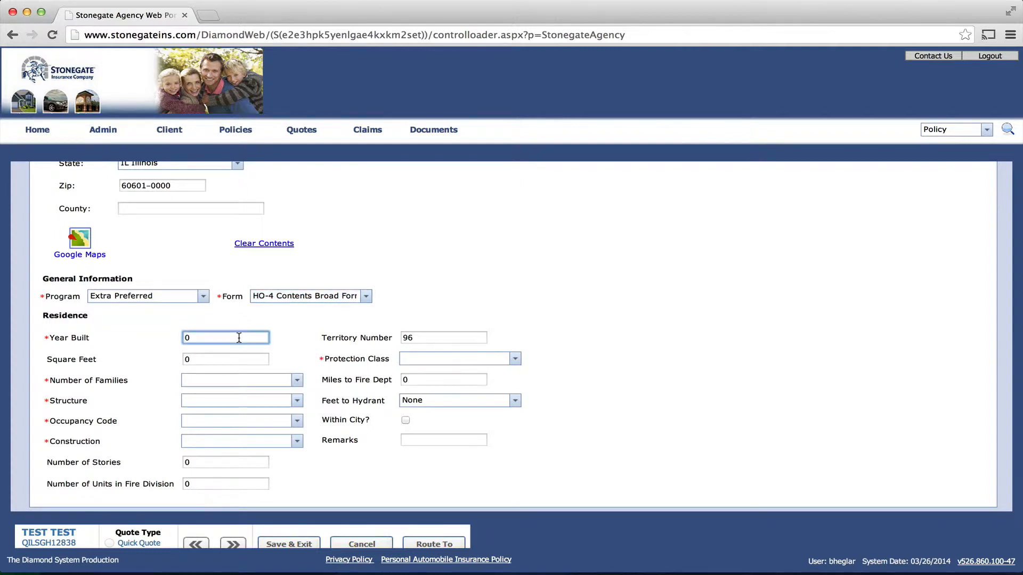
key(shift+Left)
text(1950)
key(Tab)
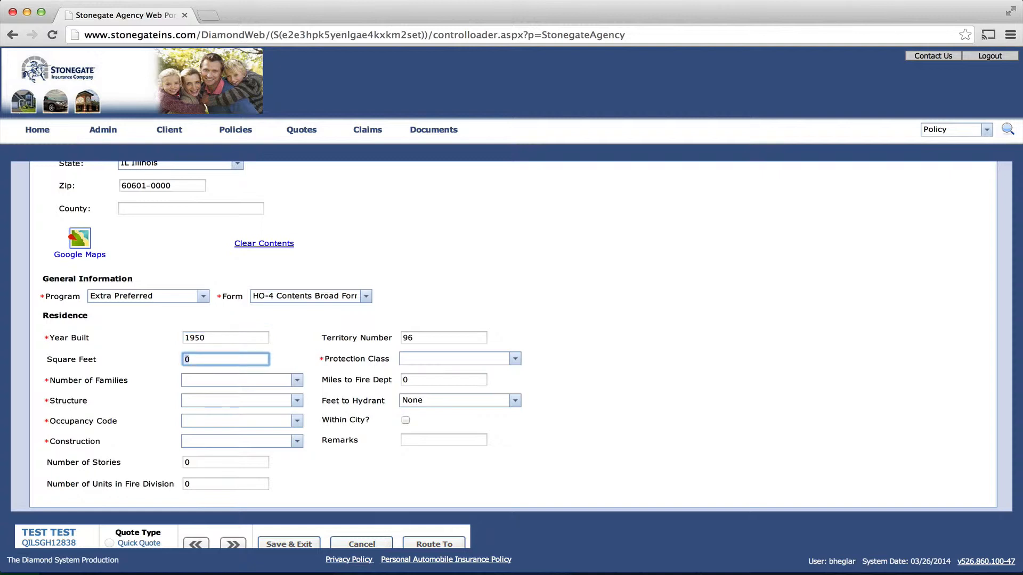
text(1200)
key(Tab)
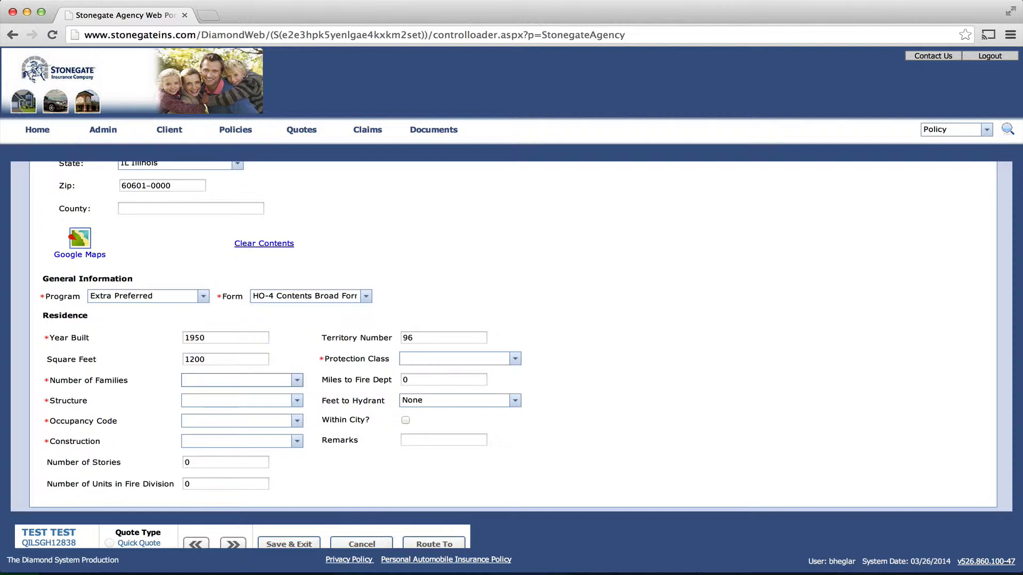
Set the residence's number of families to 1 and its structure to Single Family
click(297, 380)
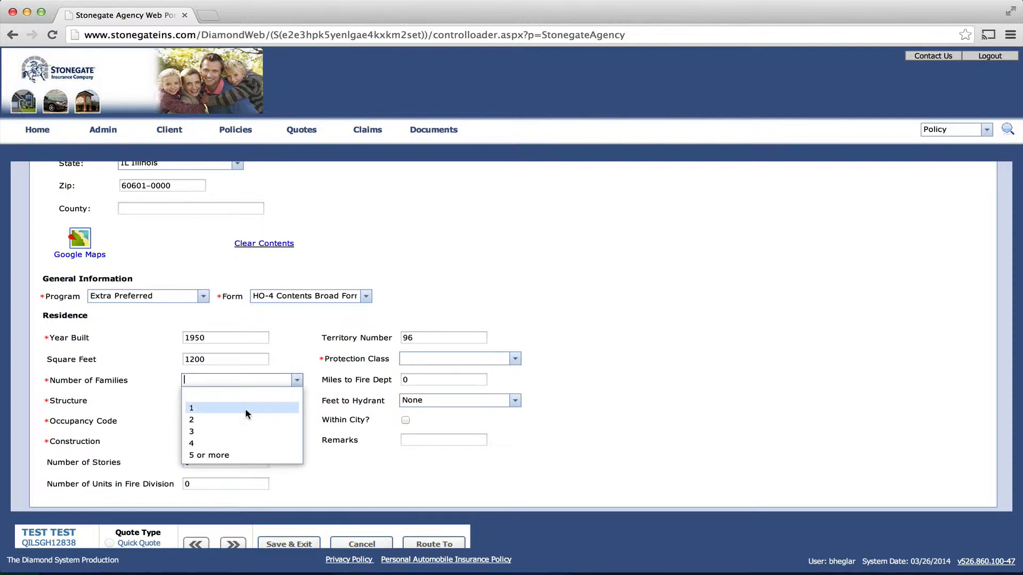
click(245, 408)
click(296, 402)
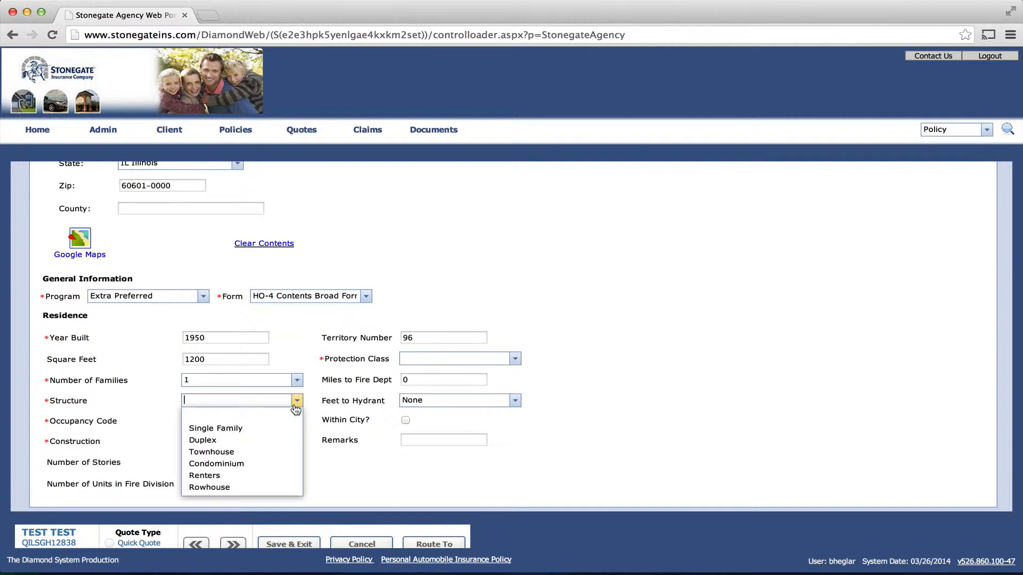
click(245, 428)
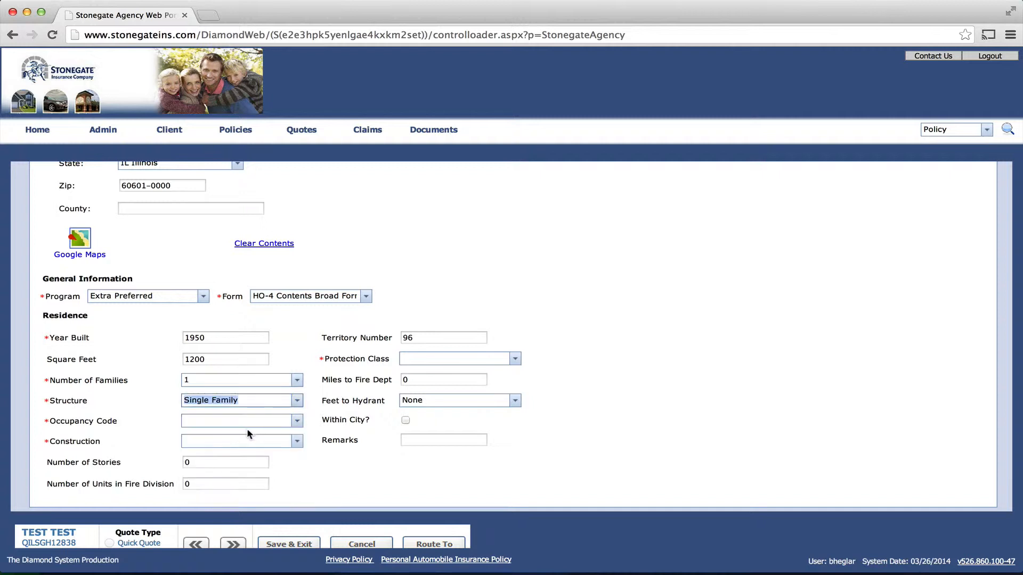
Set the residence's occupancy code to Primary and its construction to Frame
click(297, 421)
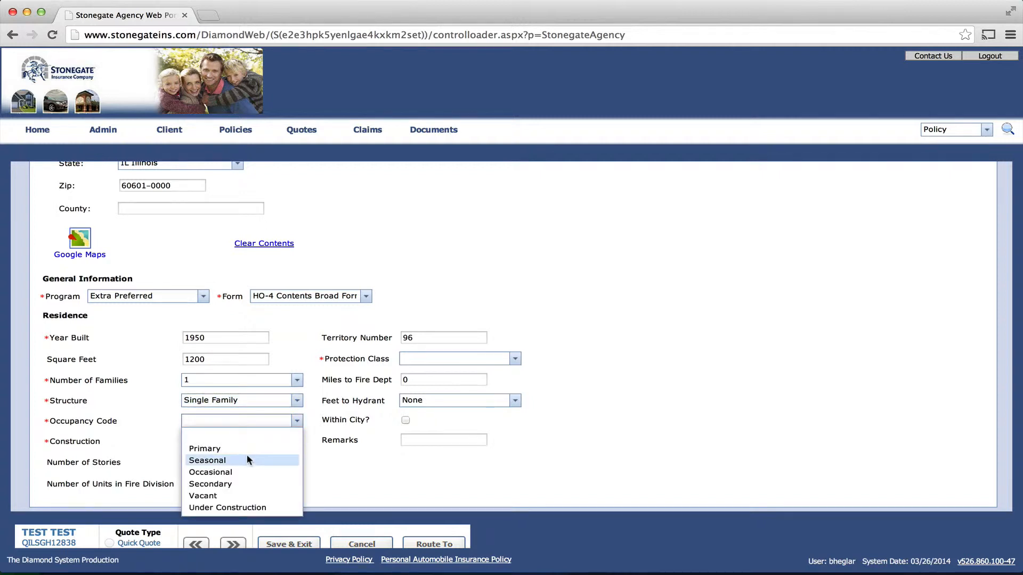
click(247, 450)
click(296, 441)
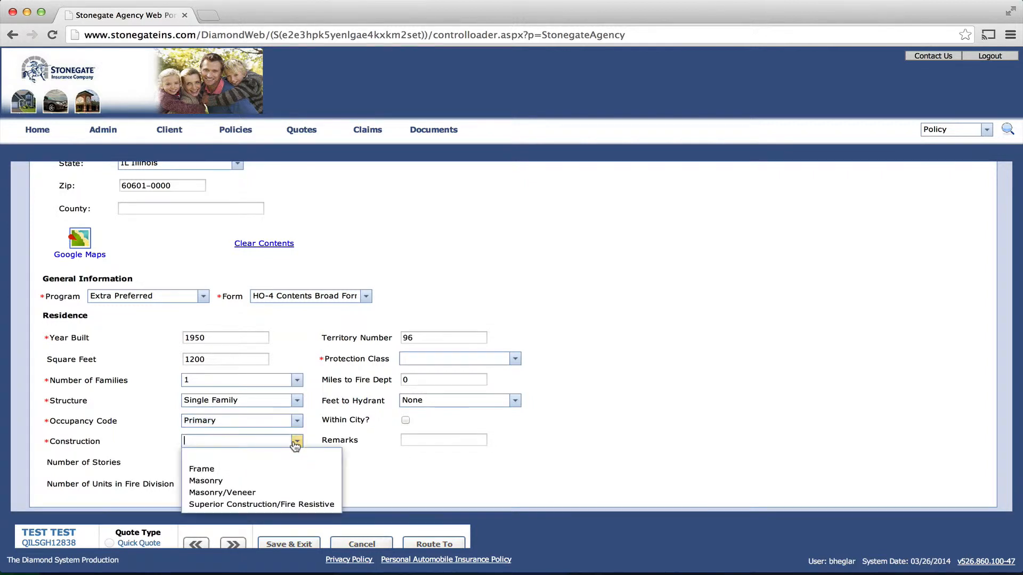
click(243, 468)
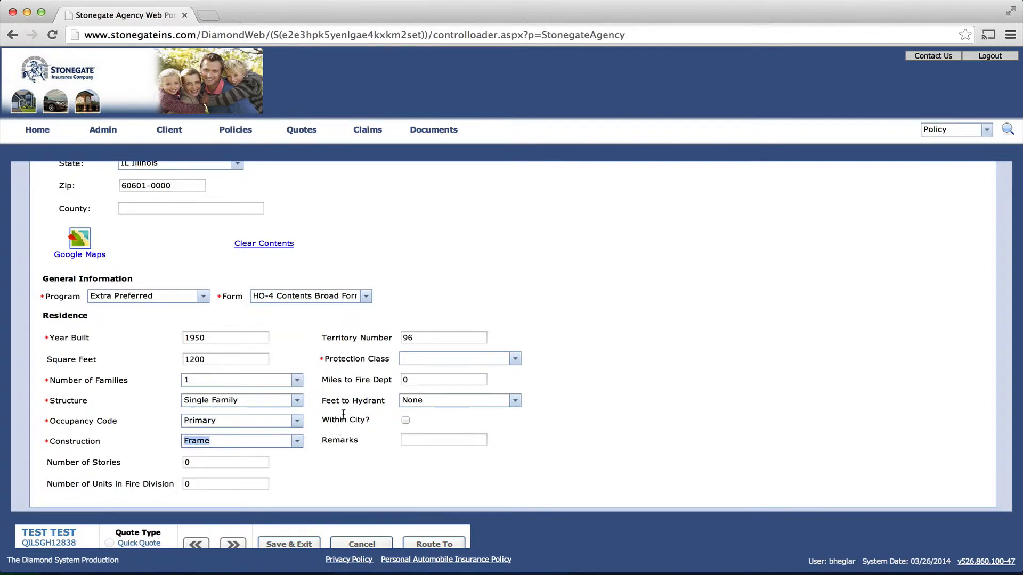
Set the residence's protection class to 2
click(516, 360)
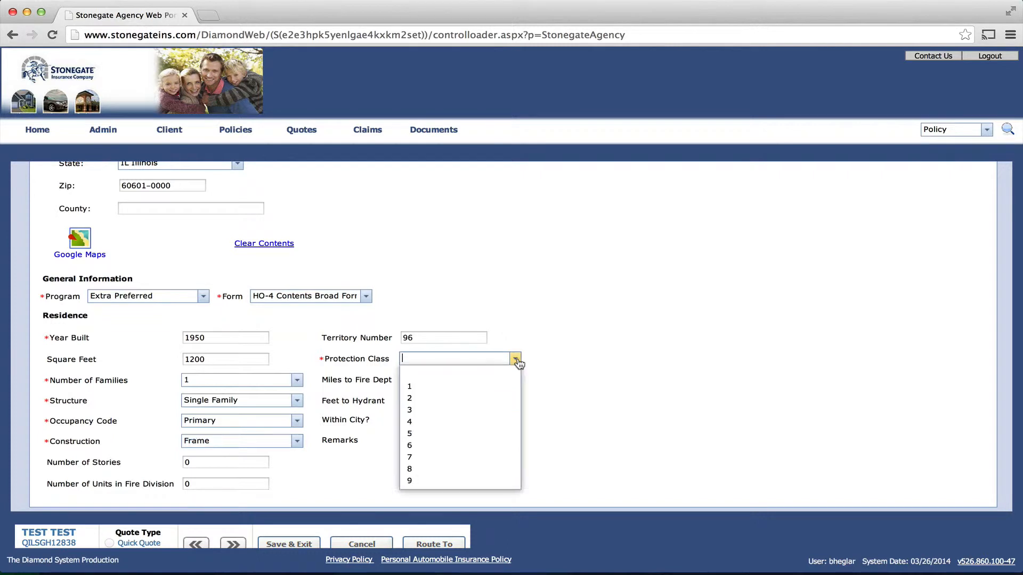
click(421, 399)
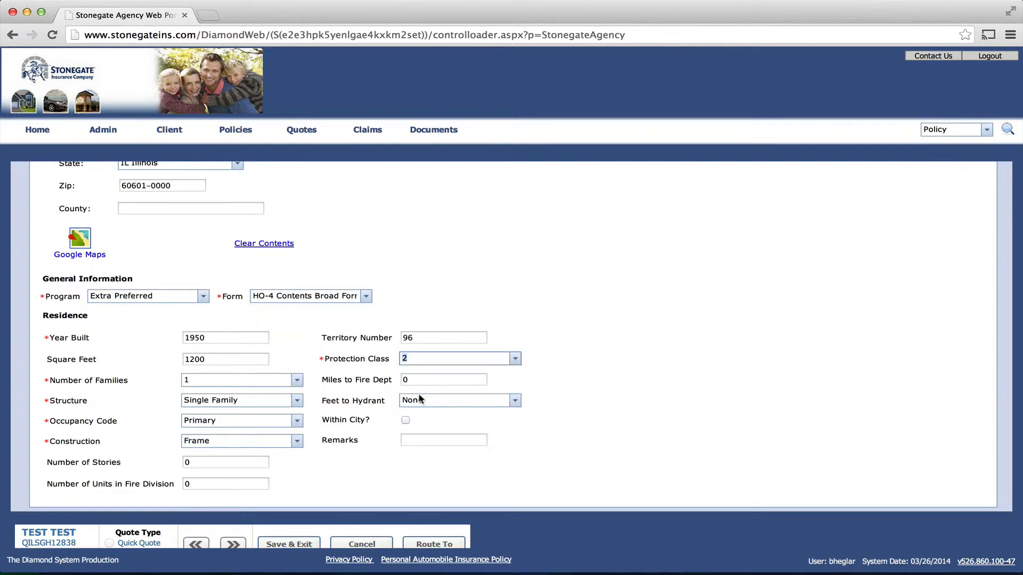
click(625, 421)
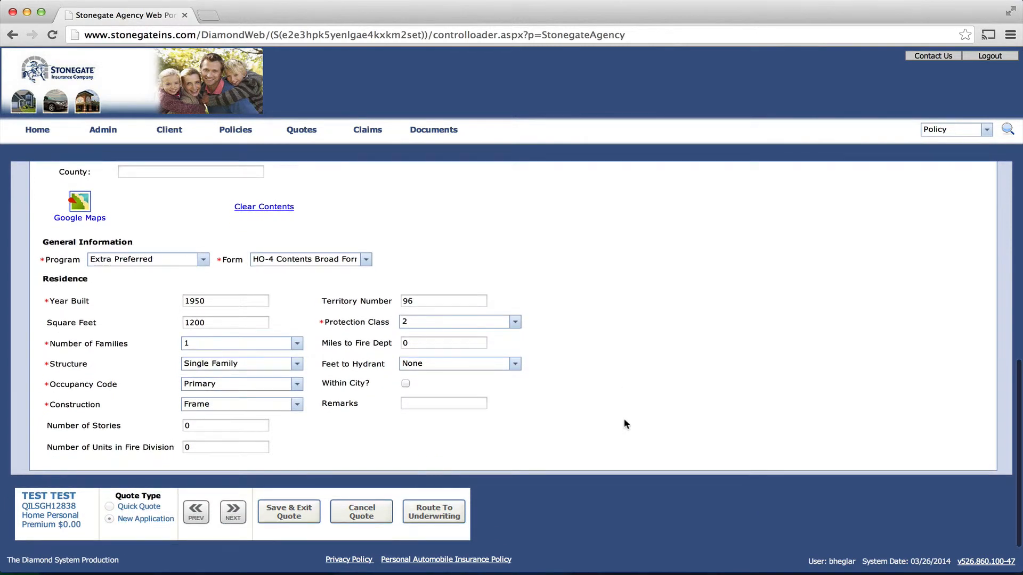
Change the location's form to HO-3 Special Form and accept the reset of additional coverages
click(232, 510)
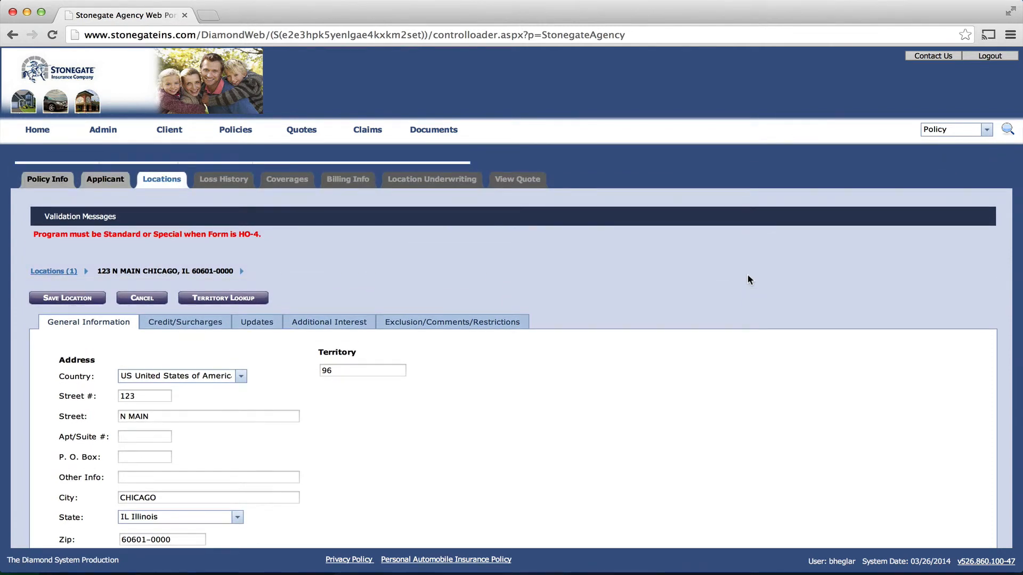
scroll(747, 280, down, 2)
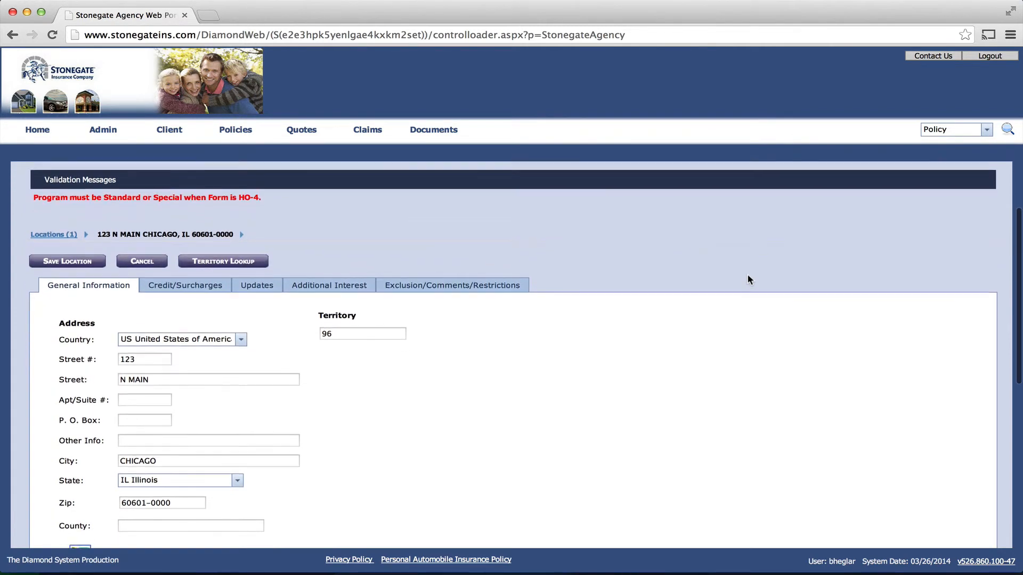
scroll(748, 279, down, 5)
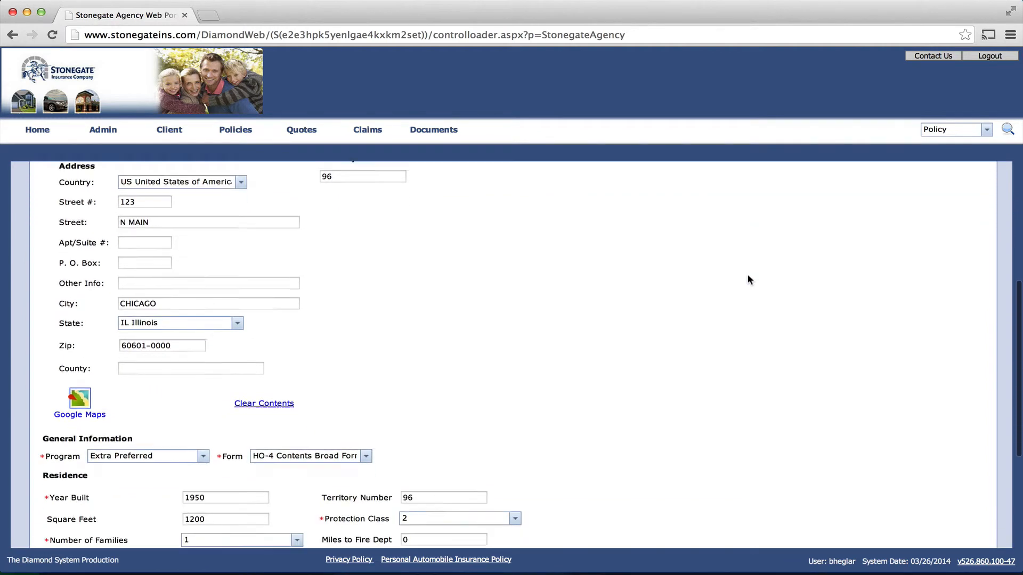
scroll(749, 279, down, 2)
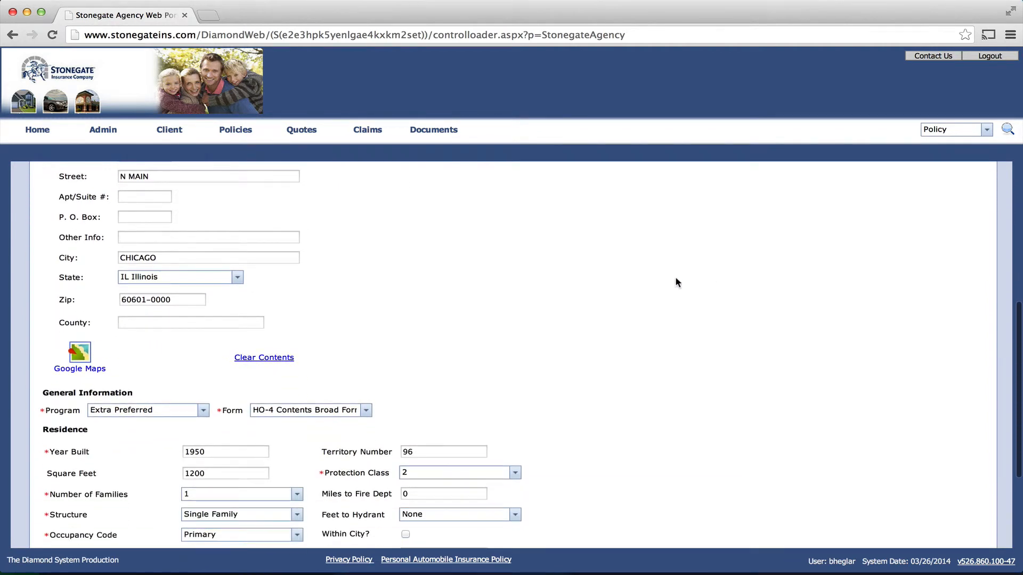
click(365, 410)
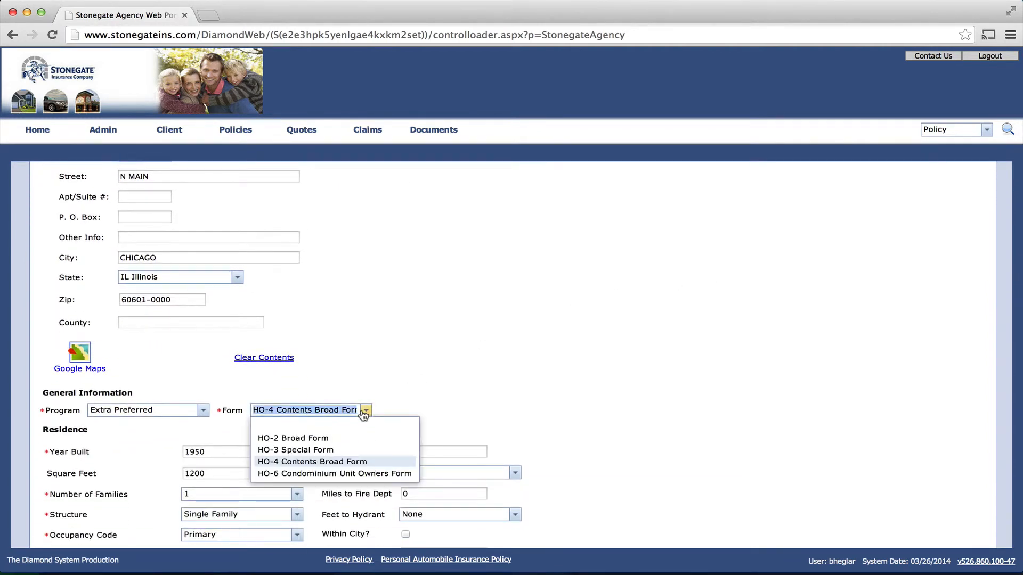
click(330, 451)
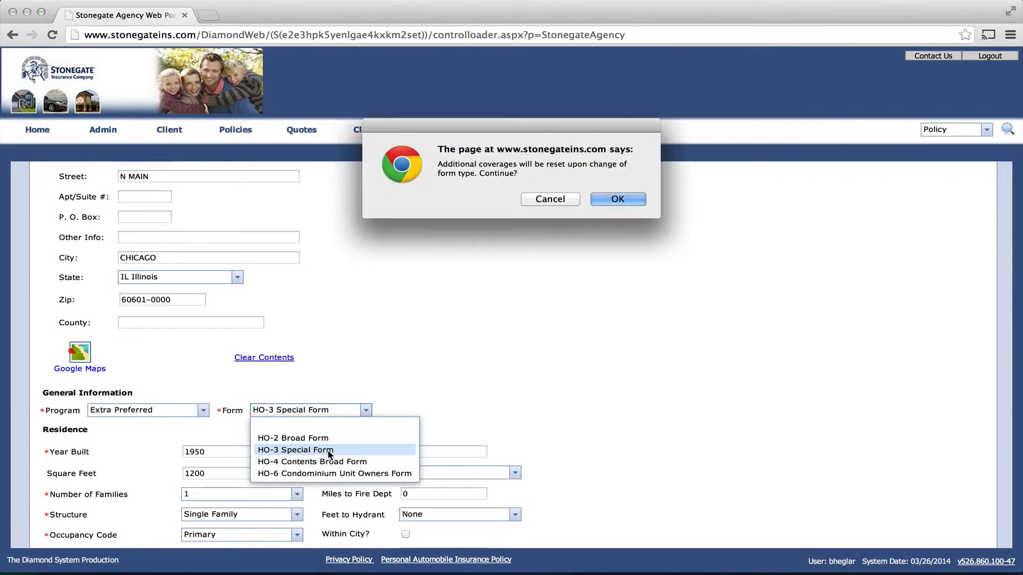
click(635, 200)
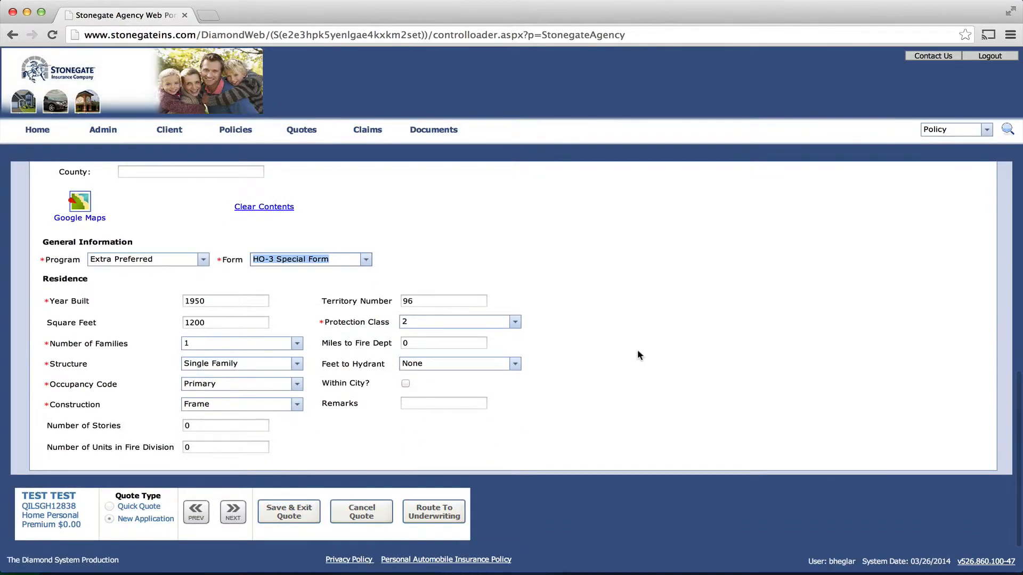
Proceed past the loss history without adding losses and open location 1's coverages for editing
click(234, 512)
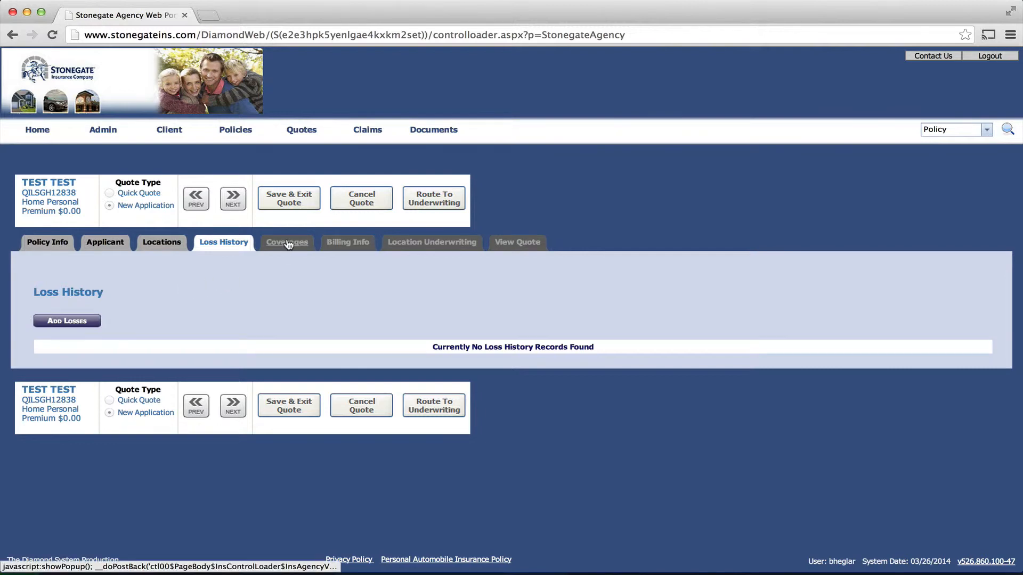
click(231, 402)
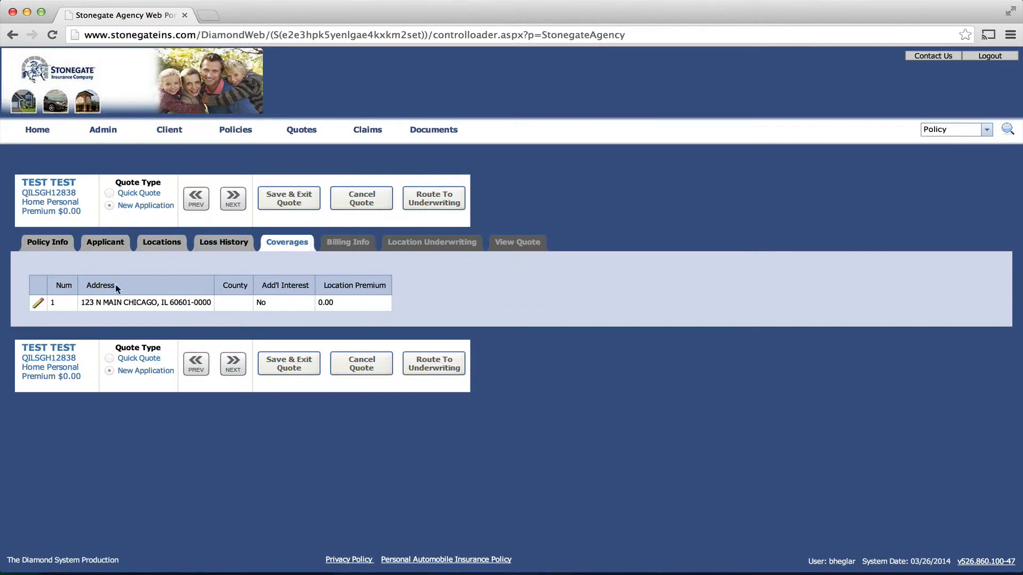
click(38, 305)
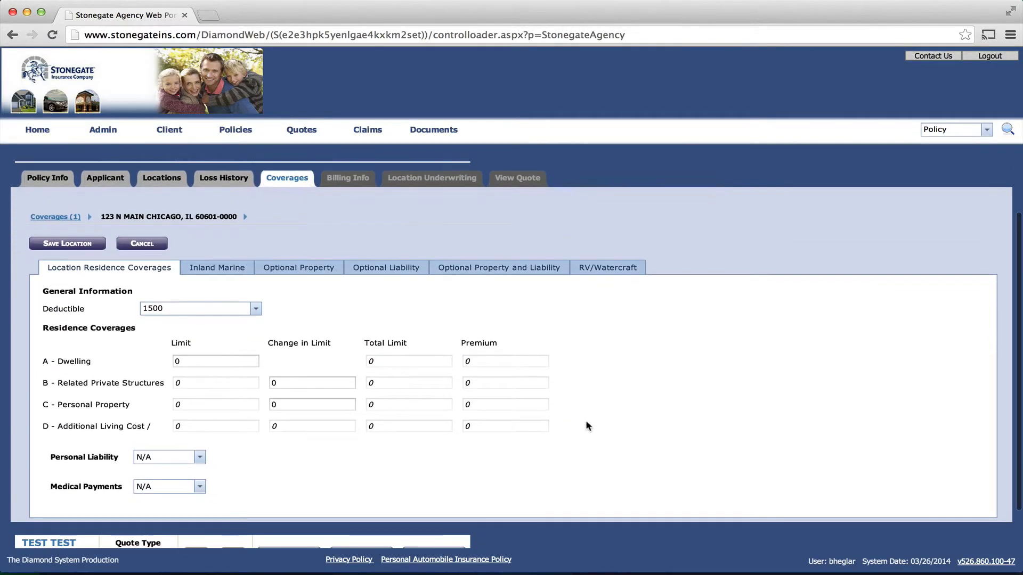
Set the location's deductible to 2500 and the A - Dwelling limit to 300000
click(257, 314)
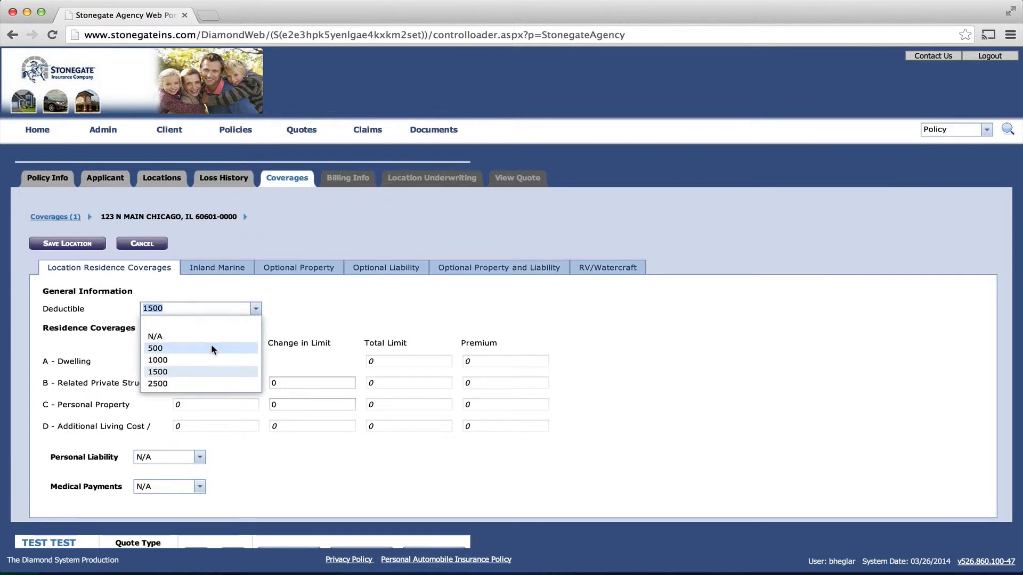
click(194, 385)
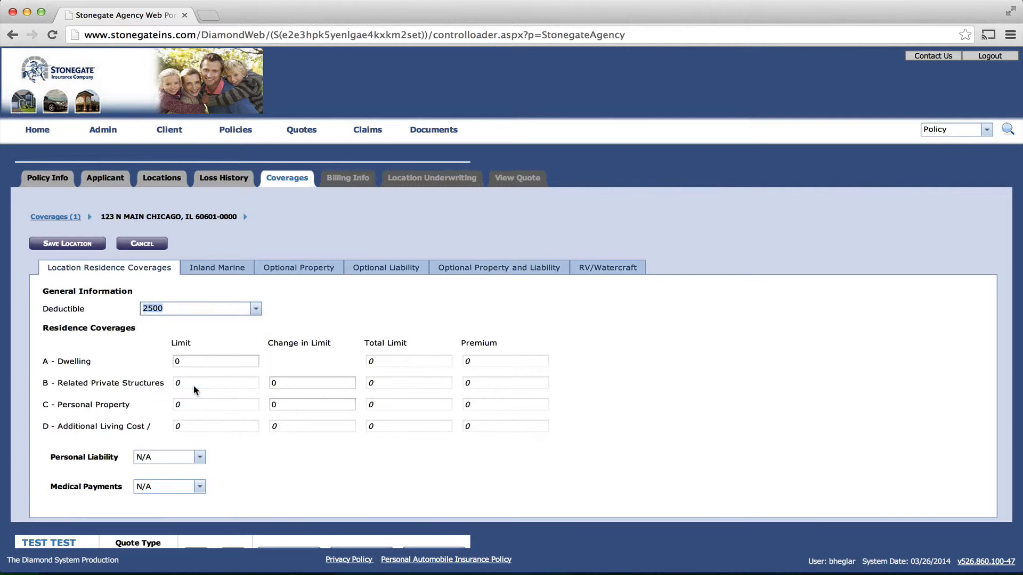
click(201, 359)
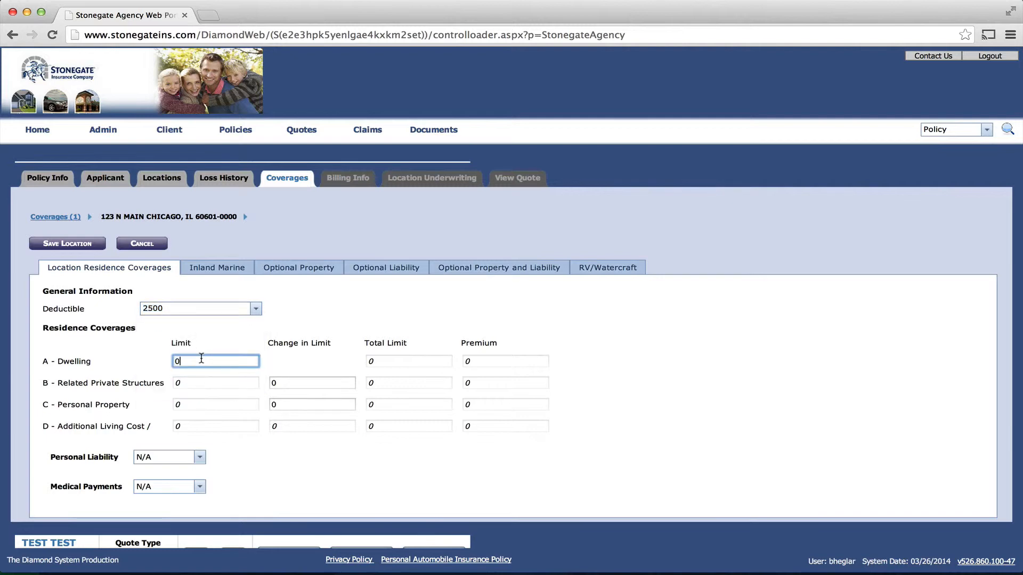
key(Left)
text(30000)
key(Tab)
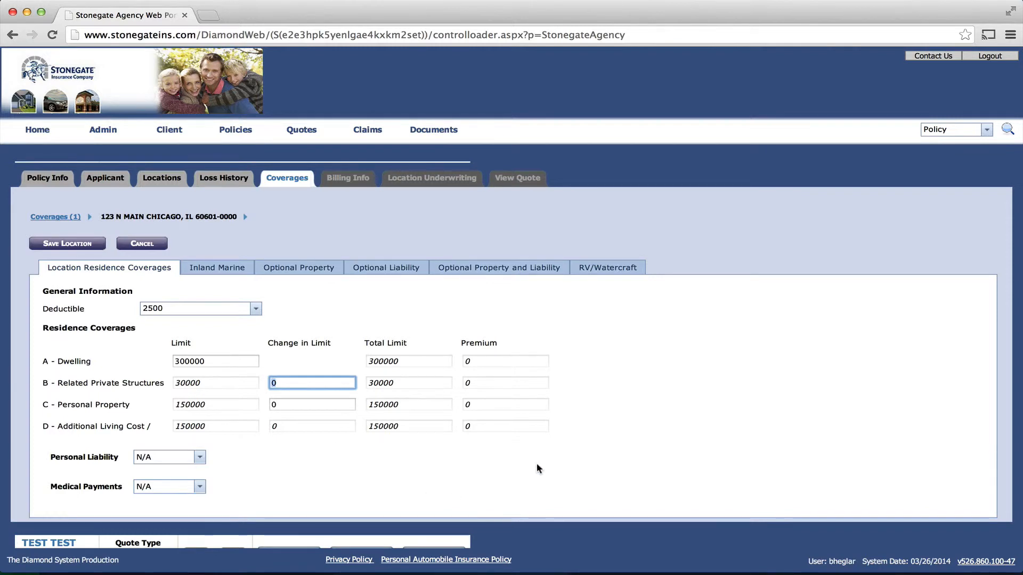
Set Personal Liability to 100,000 and Medical Payments to 1,000, and submit the residence coverages
scroll(536, 468, down, 2)
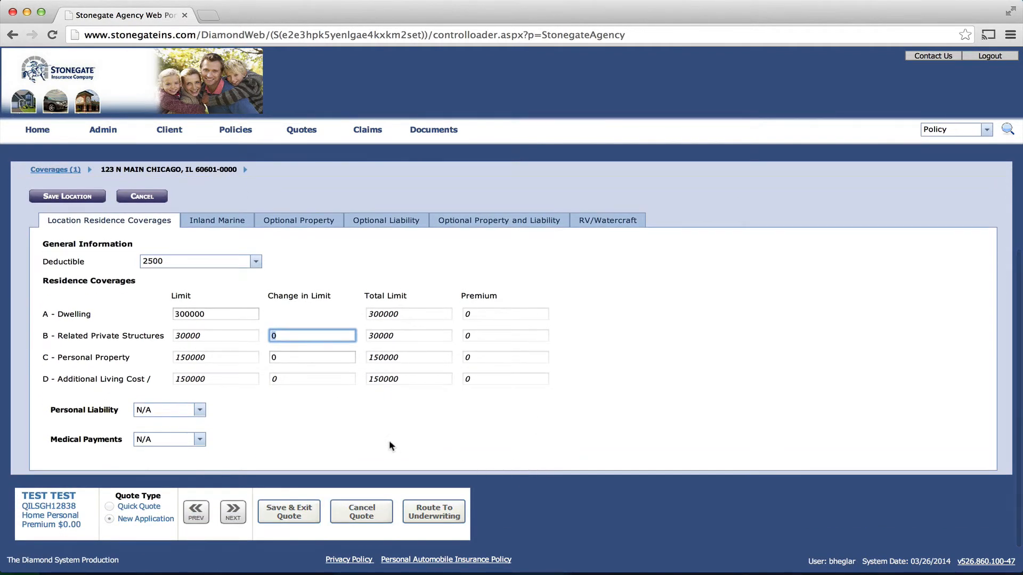
click(199, 410)
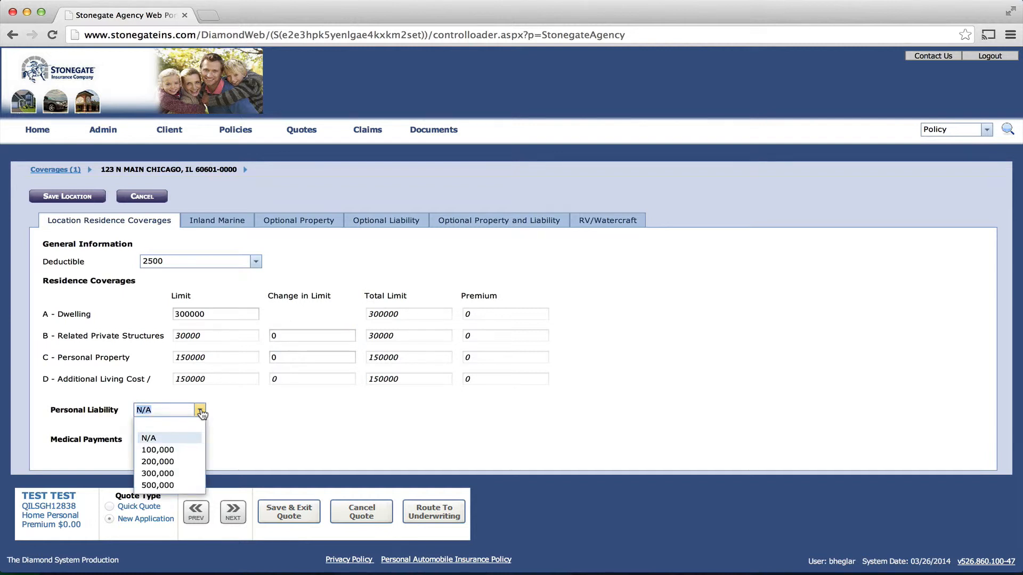
click(181, 450)
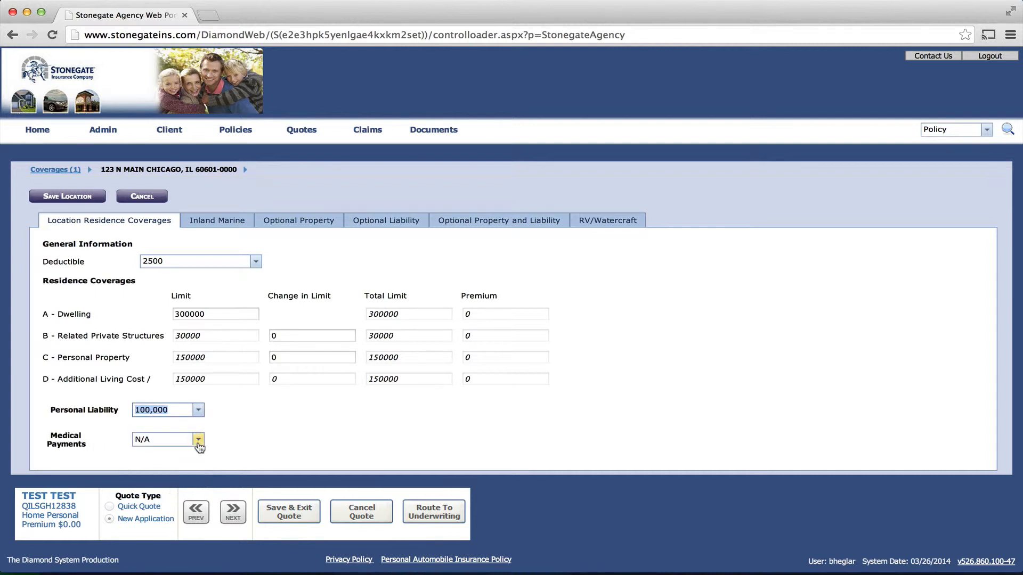
click(198, 440)
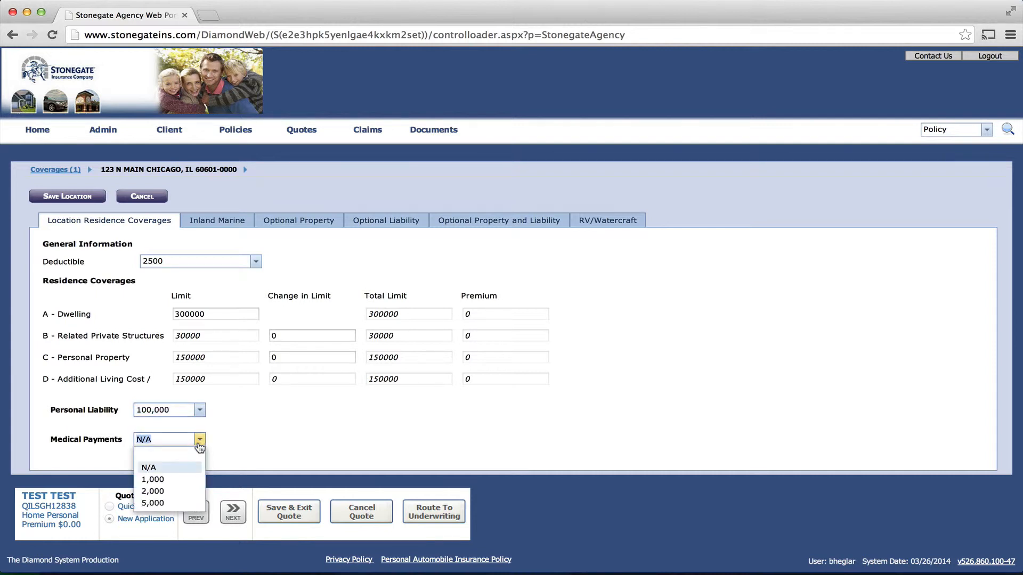
click(177, 479)
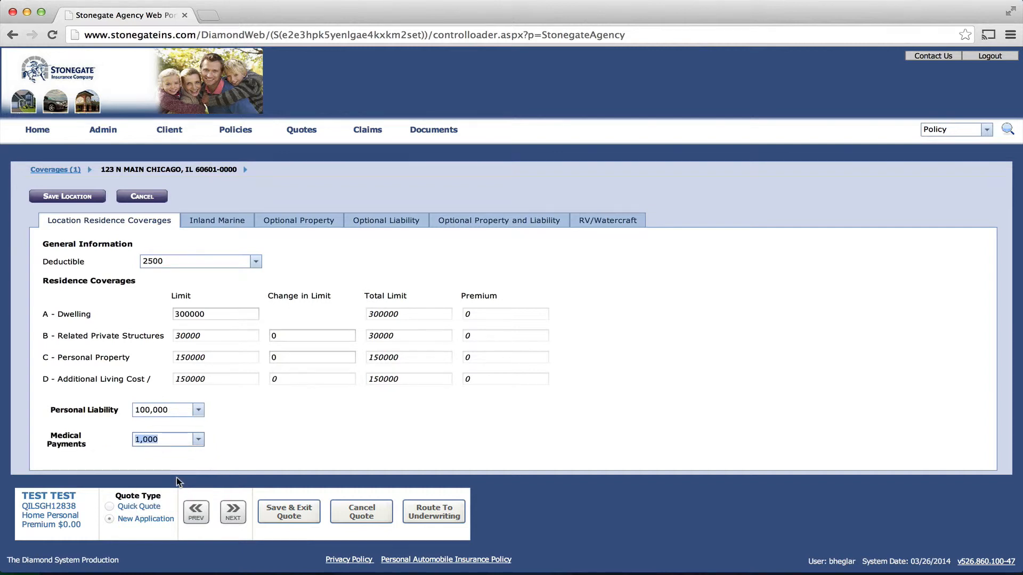
click(235, 512)
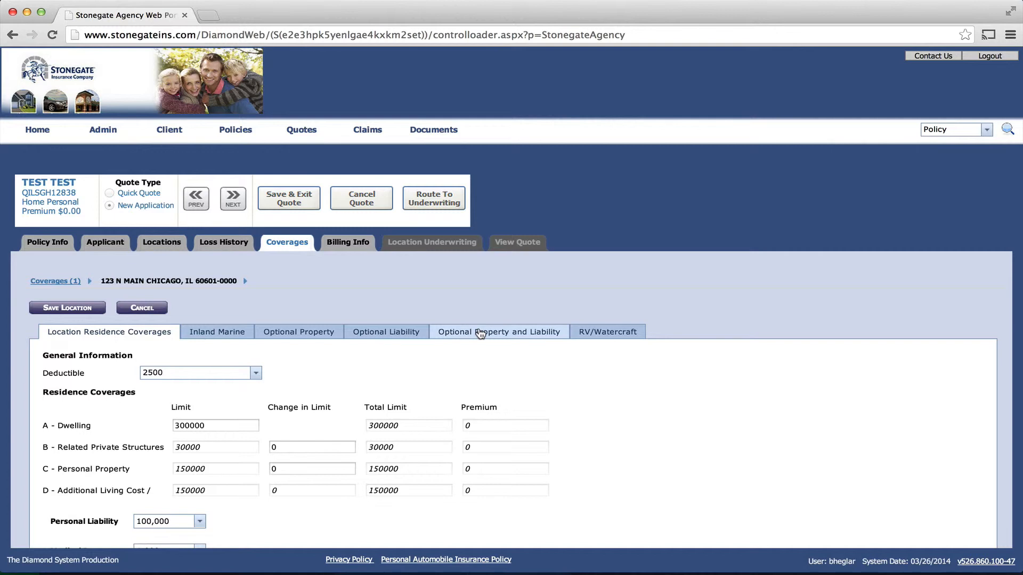
Check the optional property and liability coverages, leave the location without adding any, and proceed to the billing information
click(530, 335)
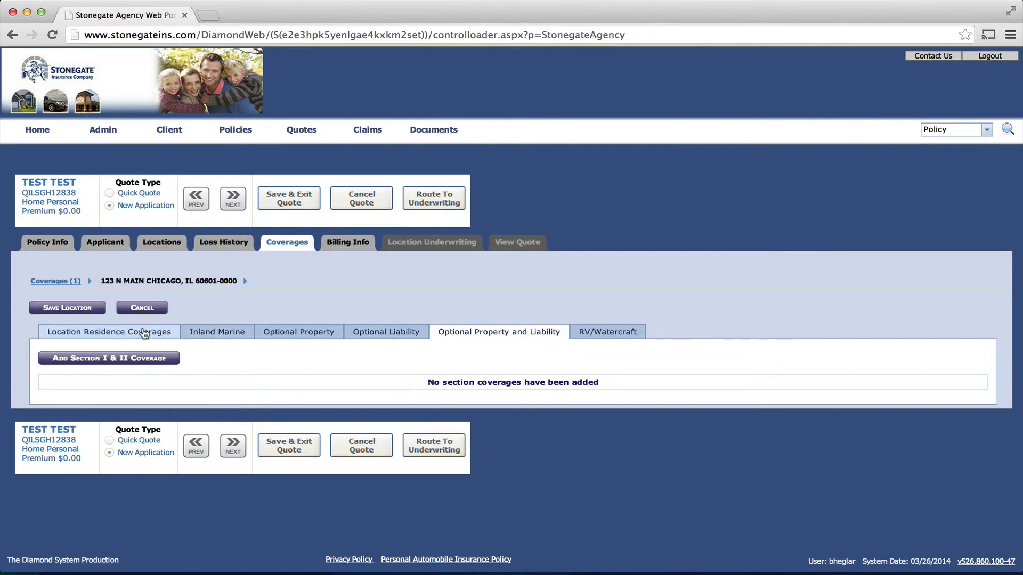
click(143, 308)
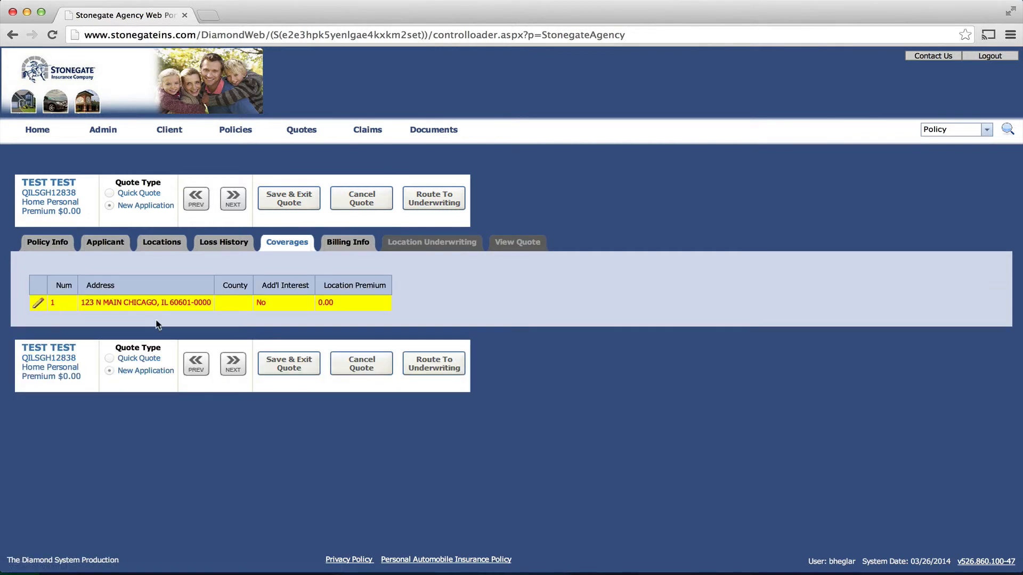
click(230, 368)
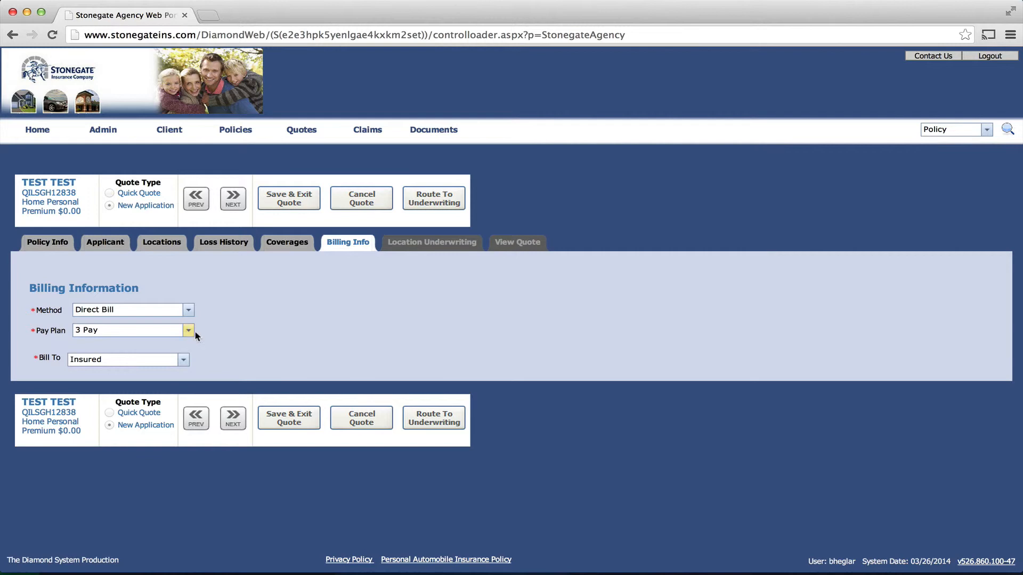
Review the available billing methods, pay plans and bill-to options without changing the selections
click(188, 311)
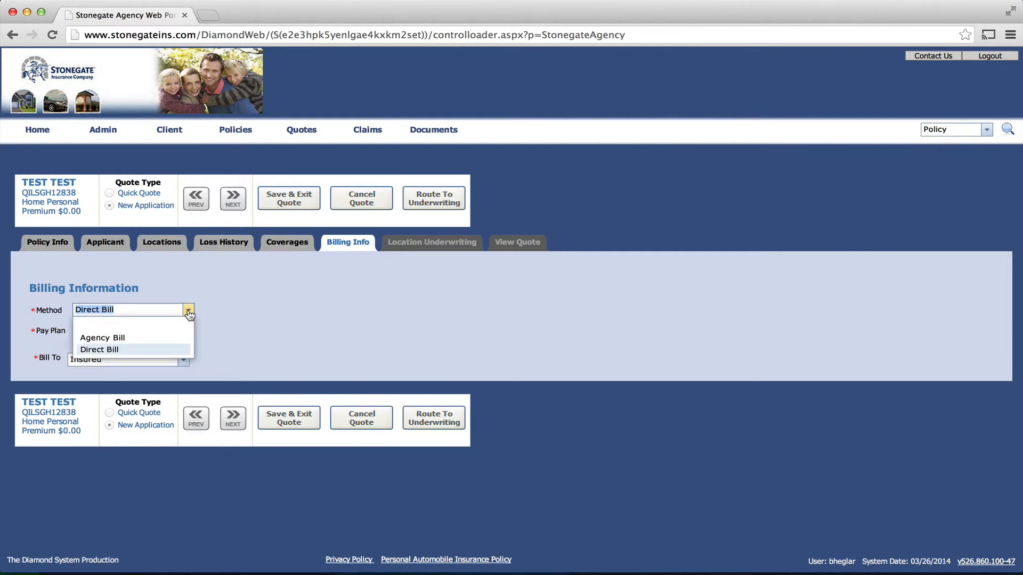
click(262, 319)
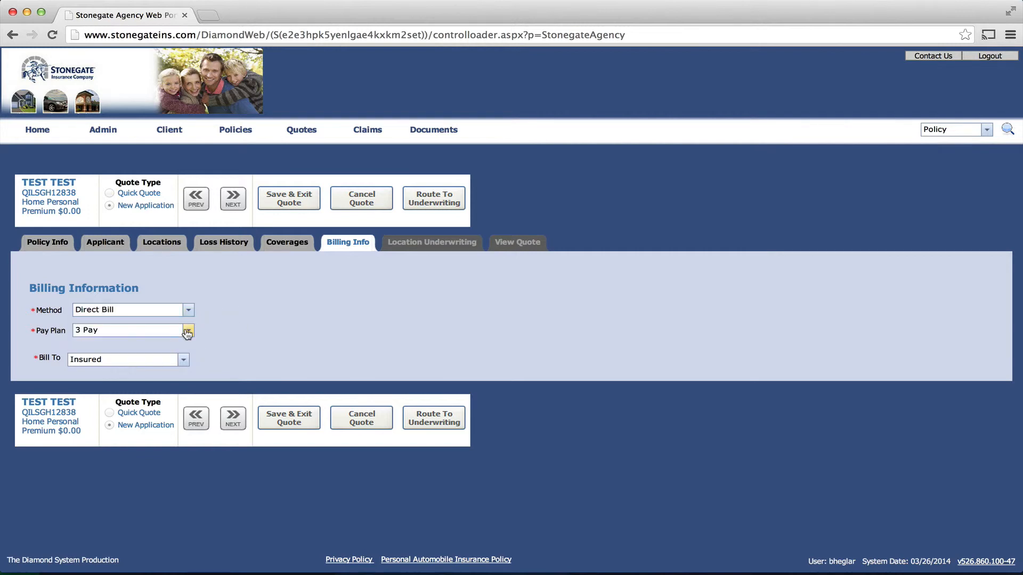
click(187, 333)
click(268, 328)
click(185, 362)
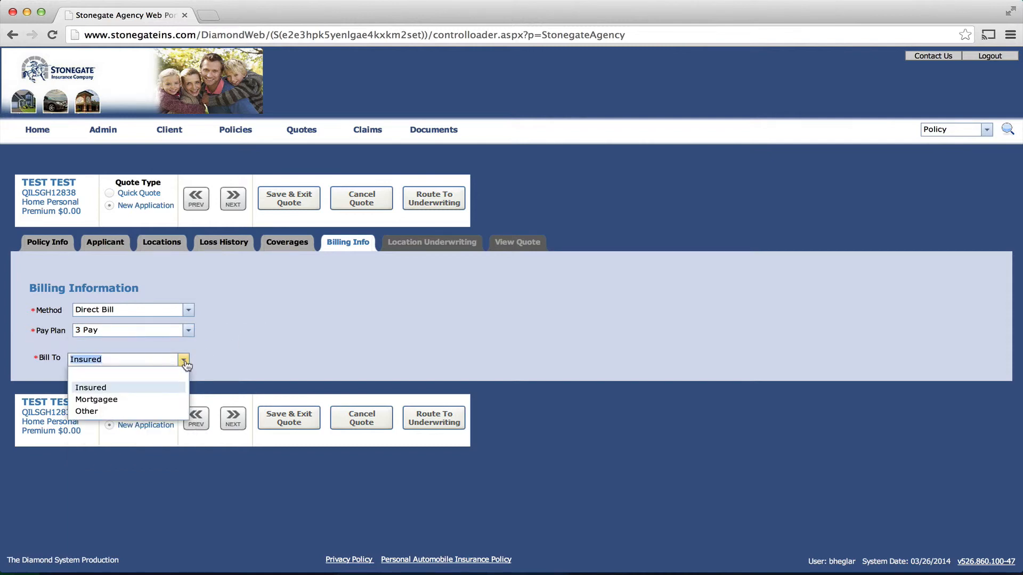
click(273, 339)
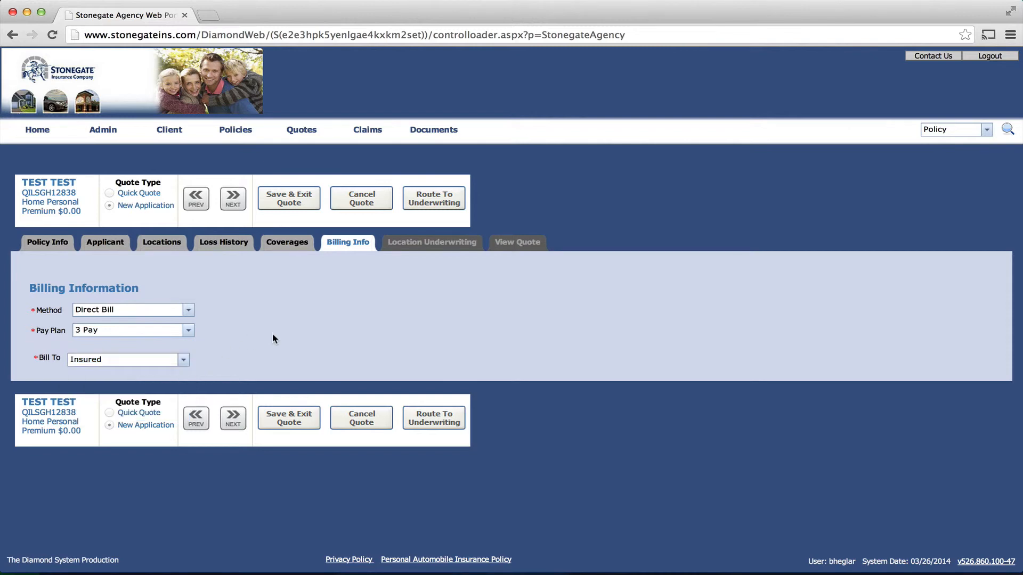
Answer No to every yes/no location underwriting question and proceed to the rated quote
click(233, 420)
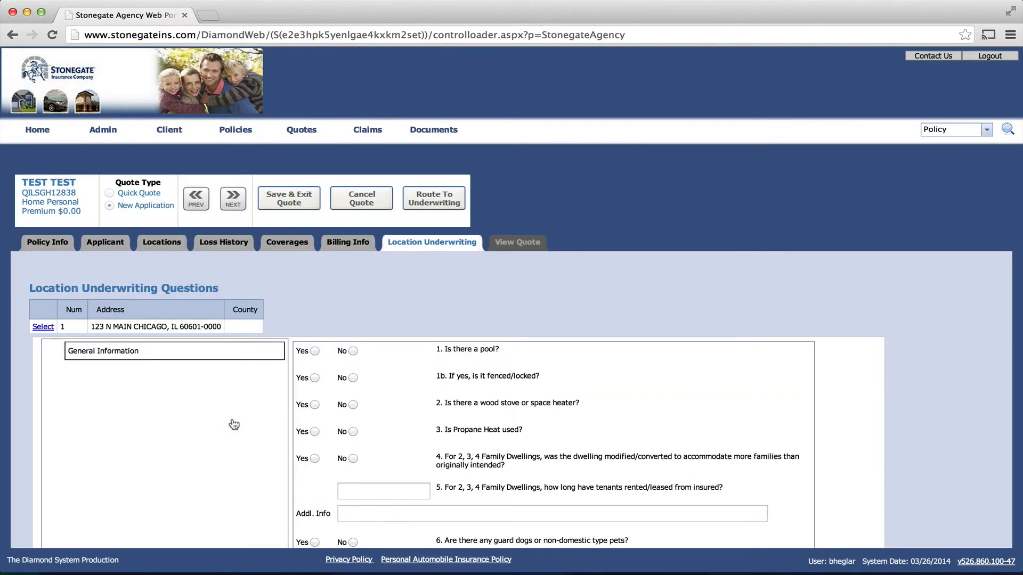
scroll(596, 393, down, 4)
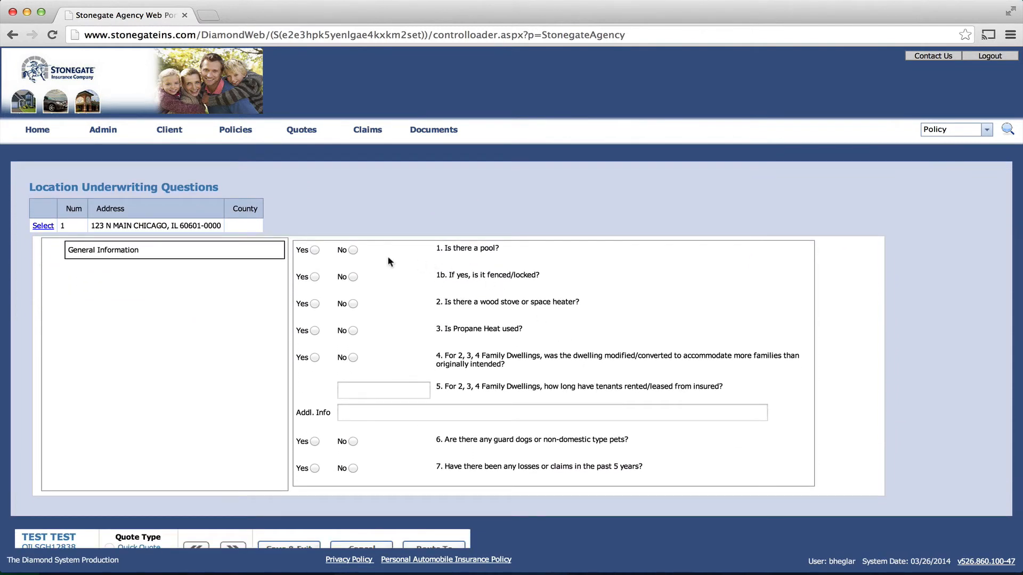
click(353, 251)
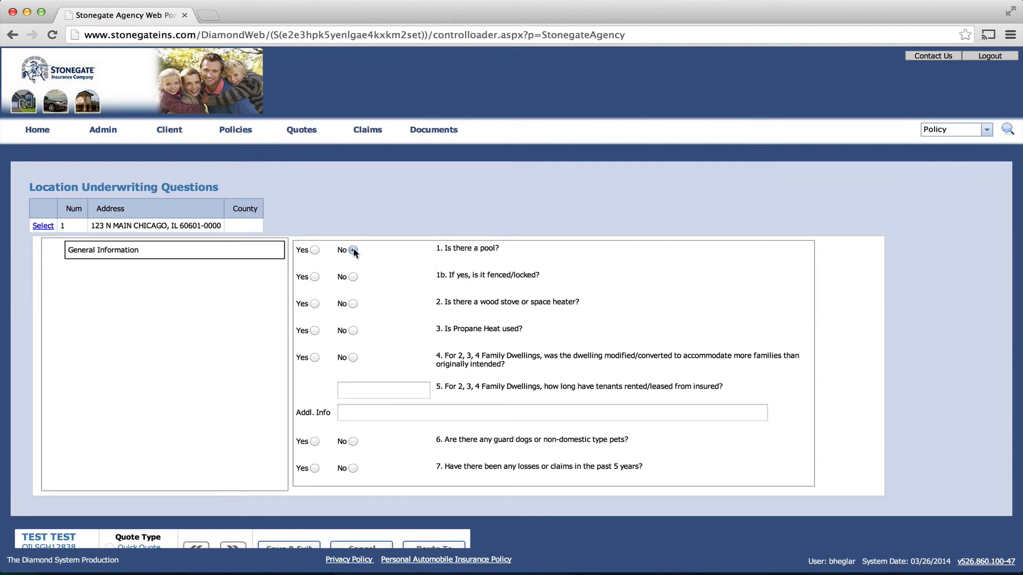
click(353, 275)
click(352, 469)
scroll(422, 440, down, 2)
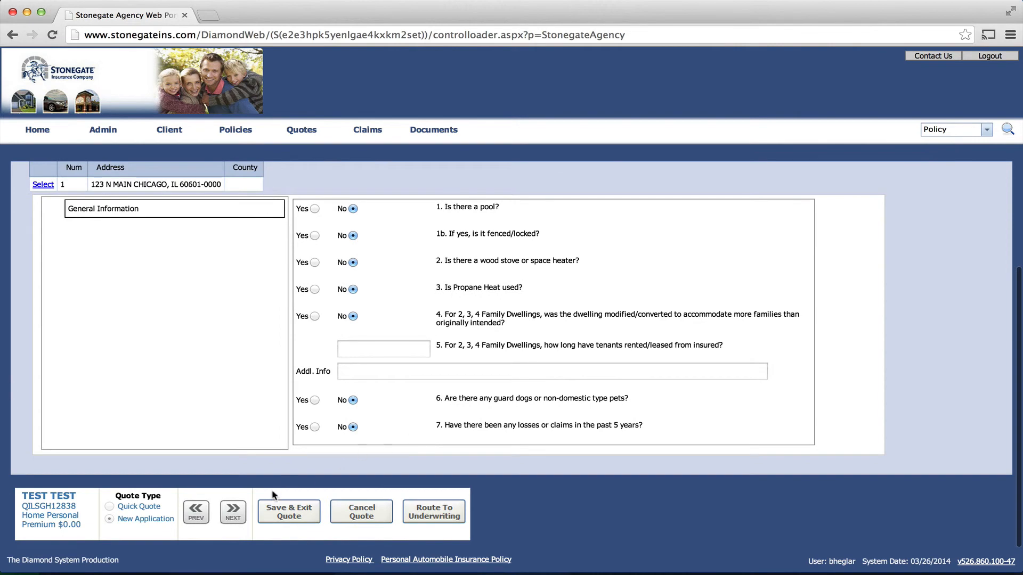
click(244, 516)
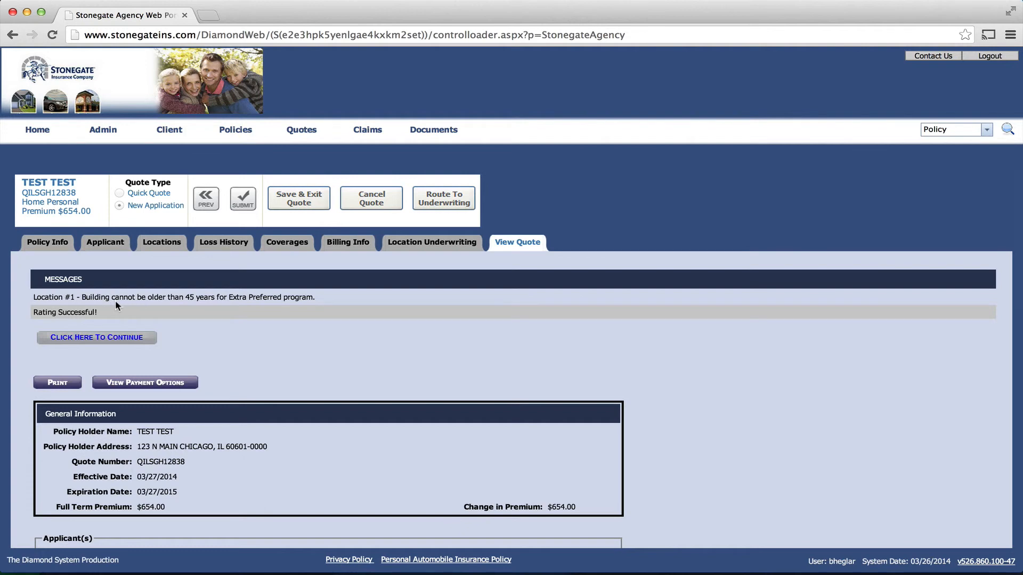
View the quote's payment options and return to the quote summary
scroll(263, 322, down, 3)
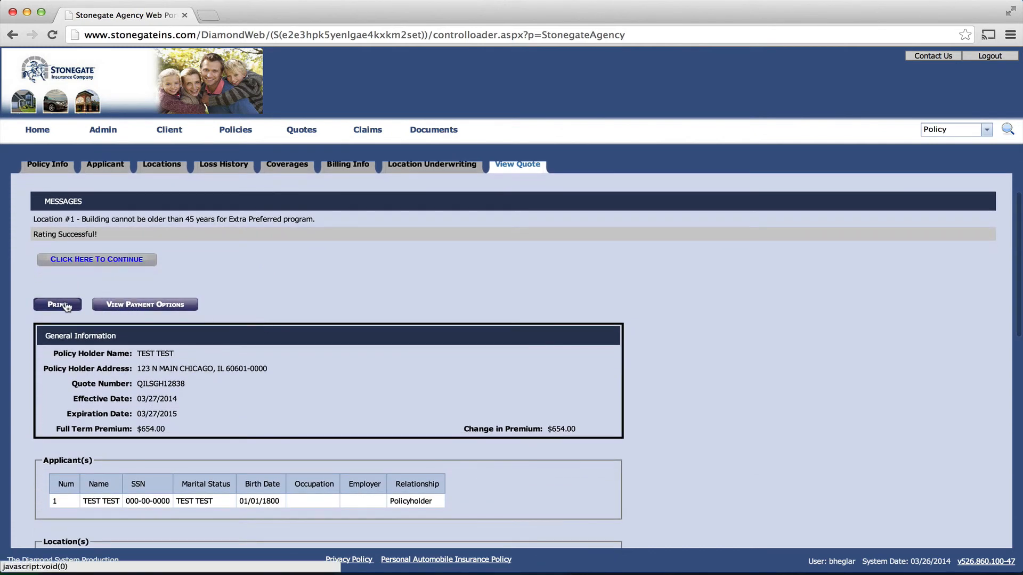
click(134, 311)
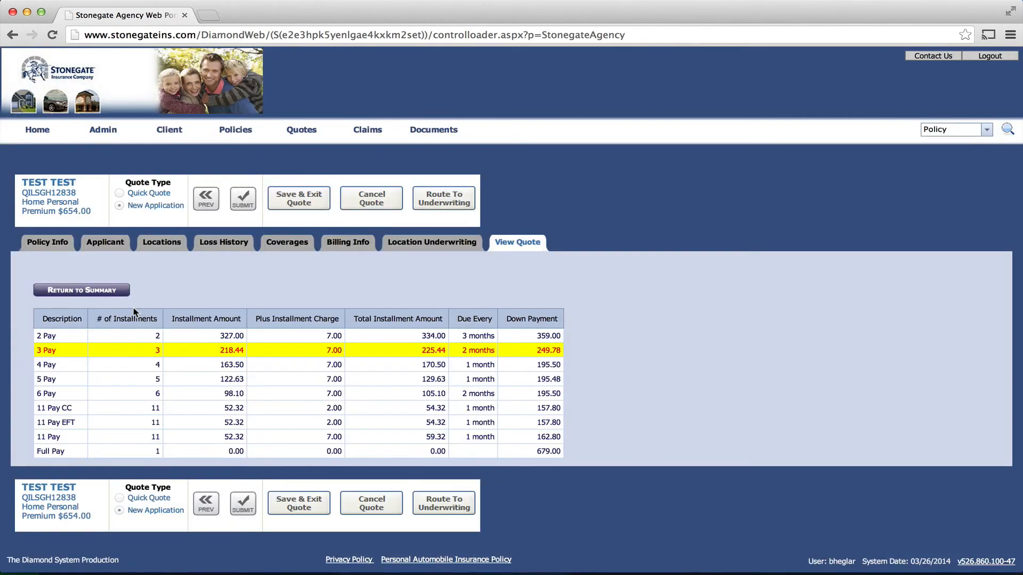
click(102, 290)
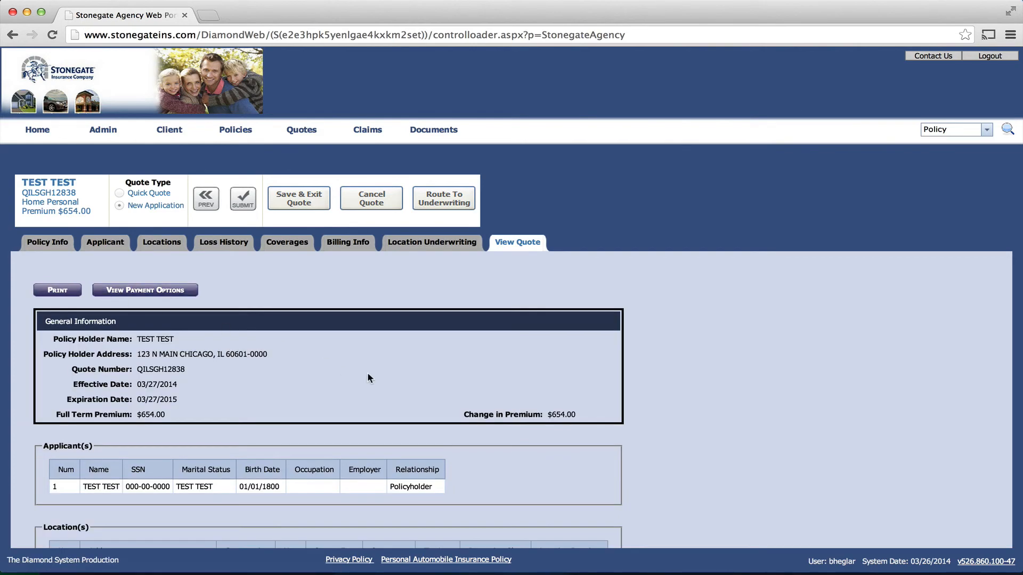
Review the quote's applicant, location and coverage summaries, and save and exit the quote
scroll(369, 377, down, 3)
scroll(368, 375, down, 3)
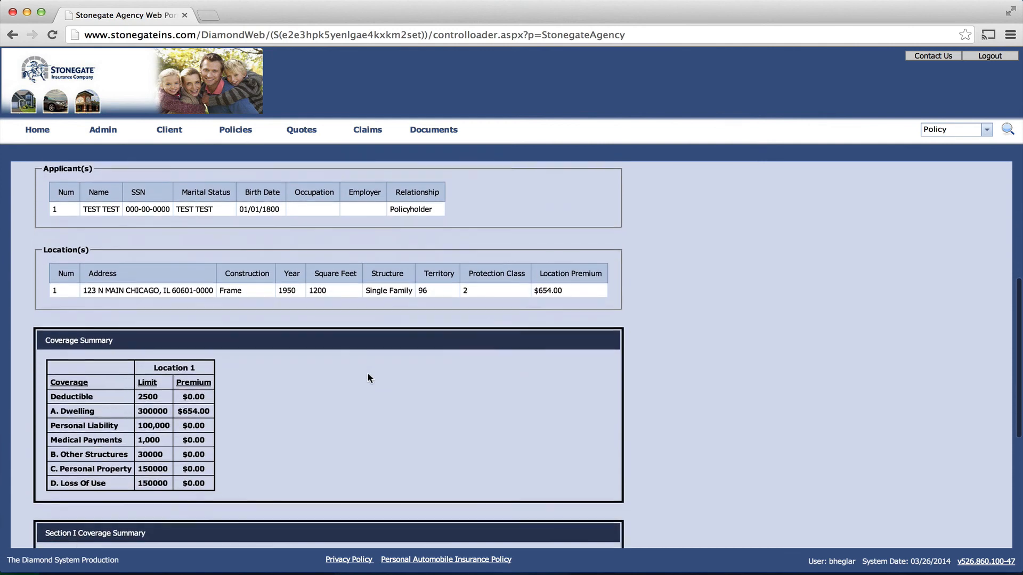
scroll(368, 377, down, 3)
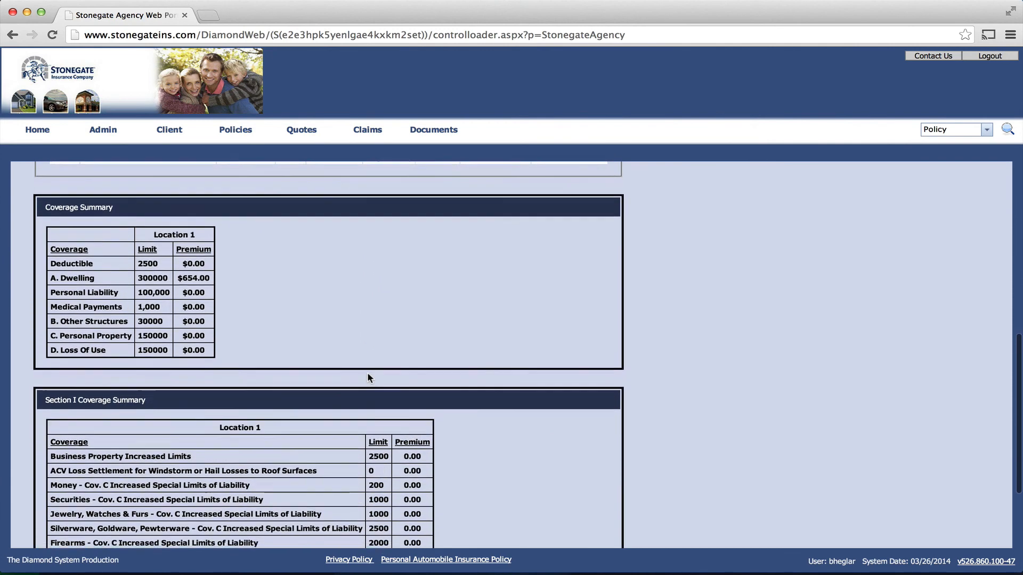
scroll(368, 377, down, 1)
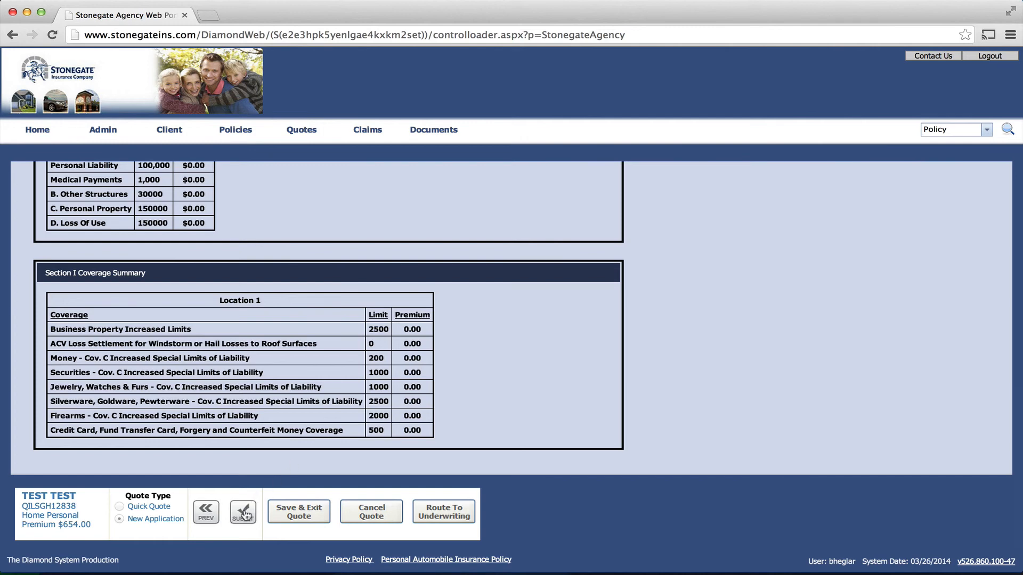
click(301, 515)
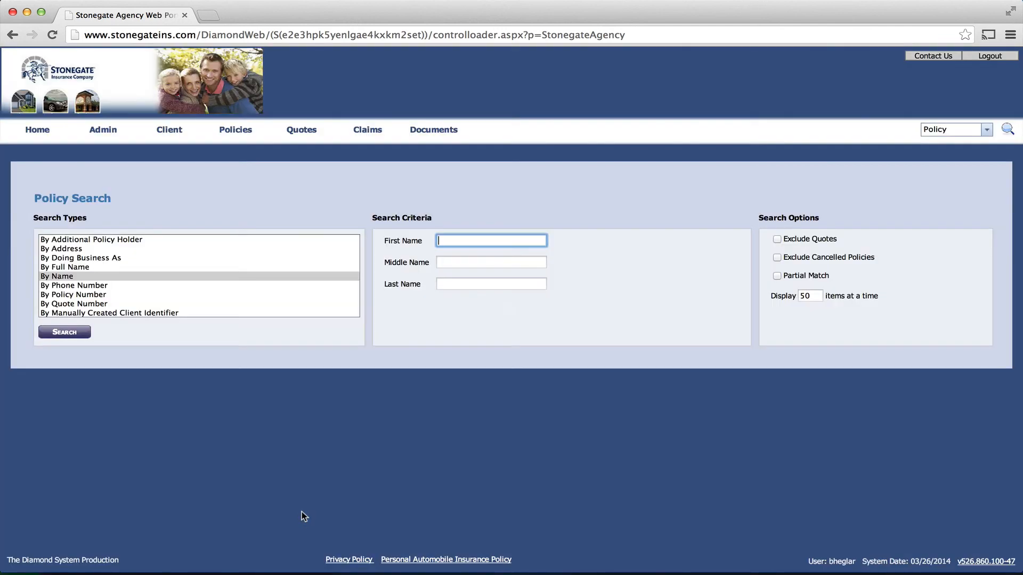